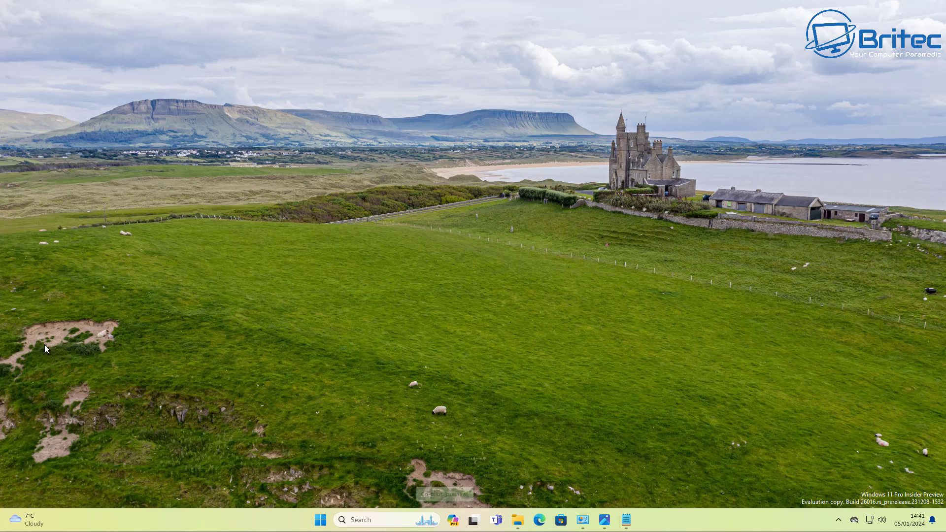
# - Open the Windows 11 Start menu
pyautogui.click(319, 528)
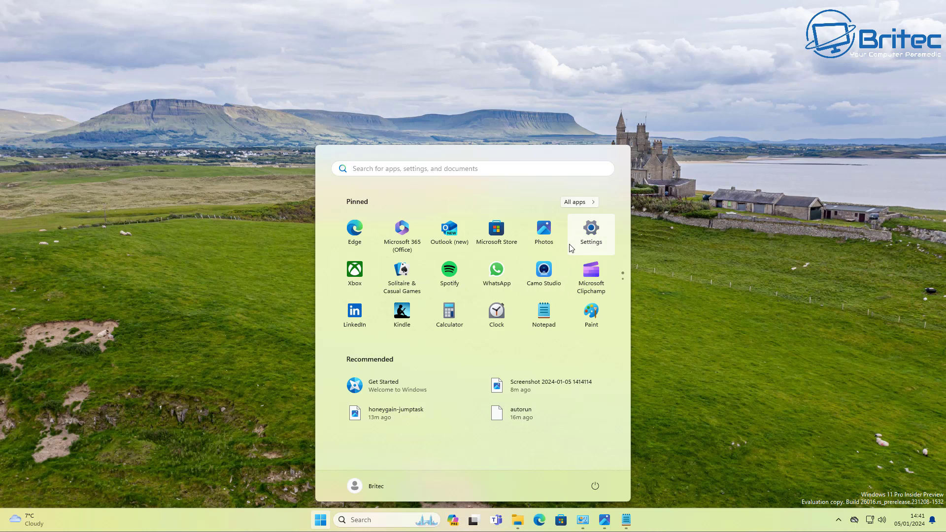
# - Check the four .pow plans in Downloads\Default_Power_Plans, then close File Explorer
pyautogui.click(515, 526)
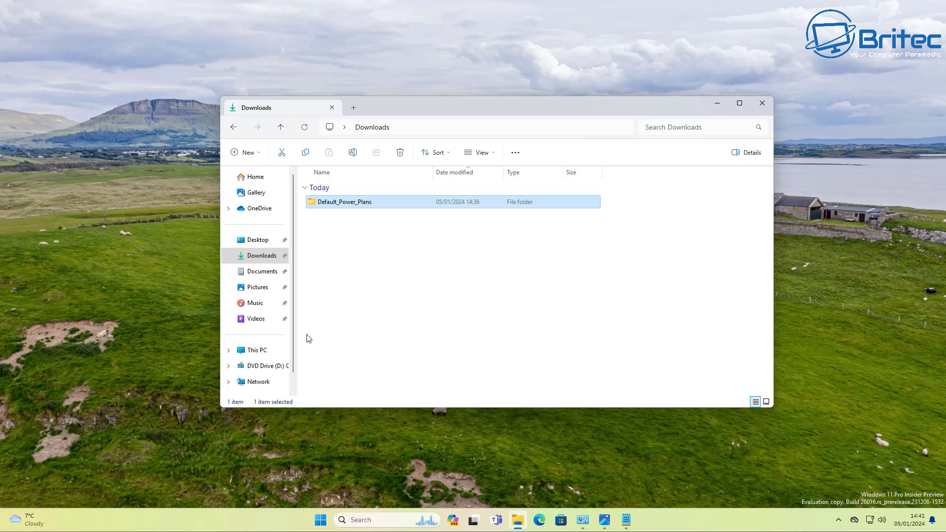
pyautogui.doubleClick(341, 203)
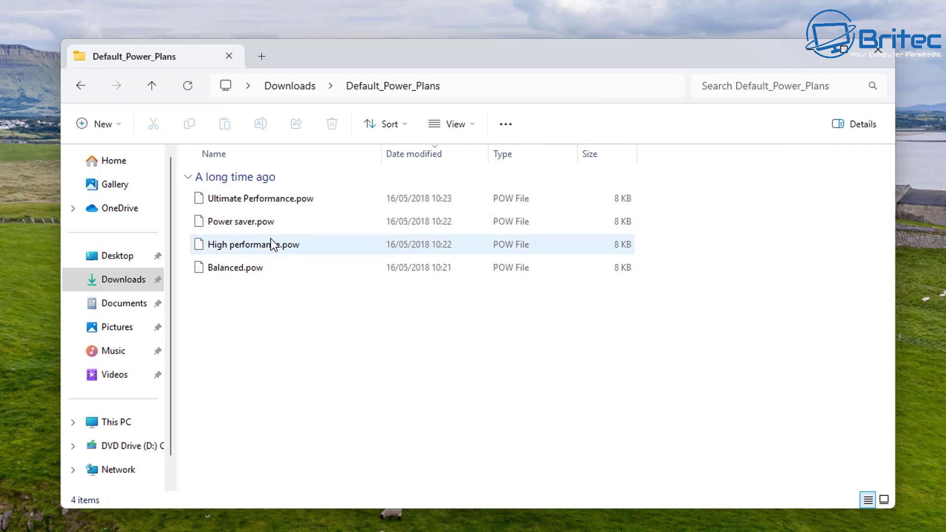
pyautogui.hotkey('alt', 'Up')
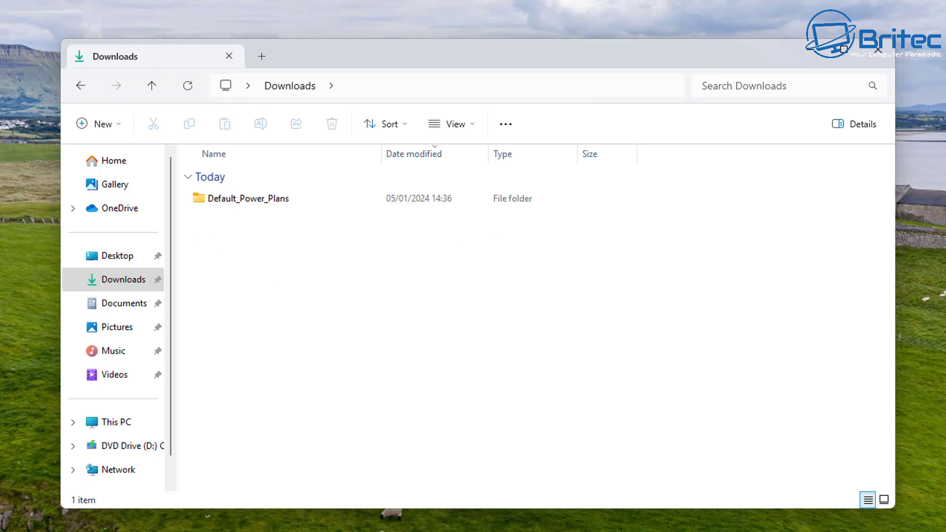
pyautogui.hotkey('alt', 'Left')
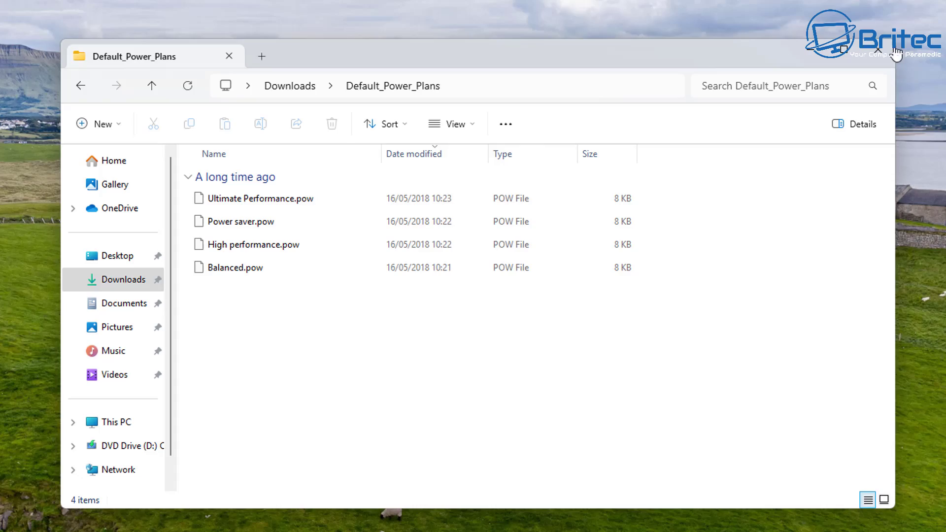
pyautogui.click(874, 51)
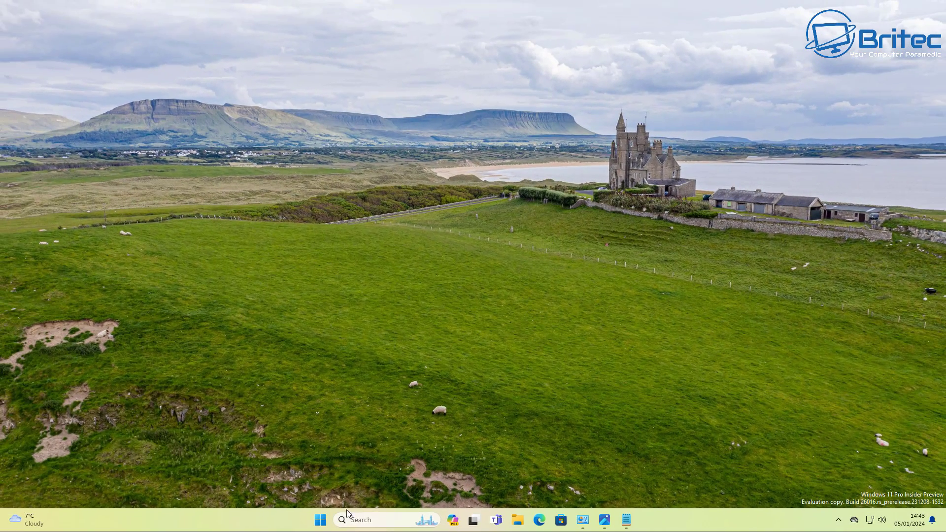
# - On cdkeysales.com, choose the Windows 10 Pro key and buy it
pyautogui.click(398, 519)
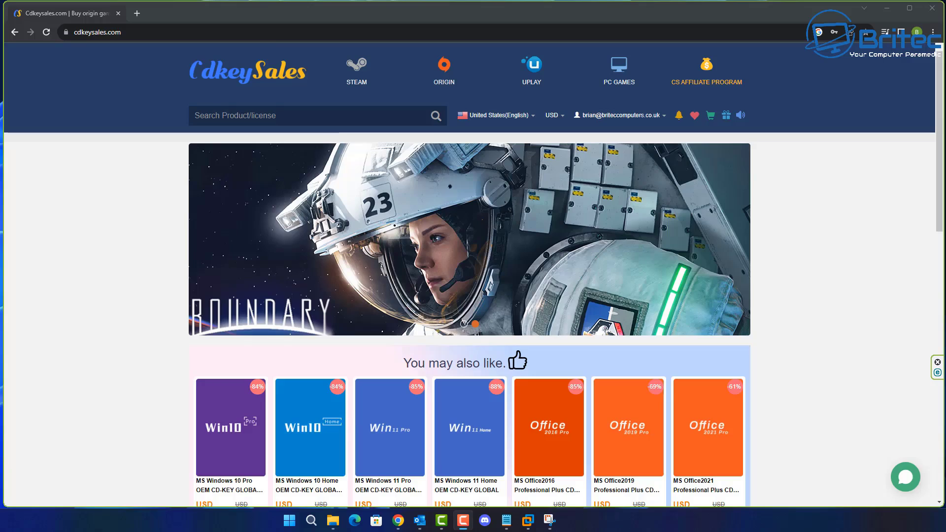
pyautogui.scroll(-1, 916, 207)
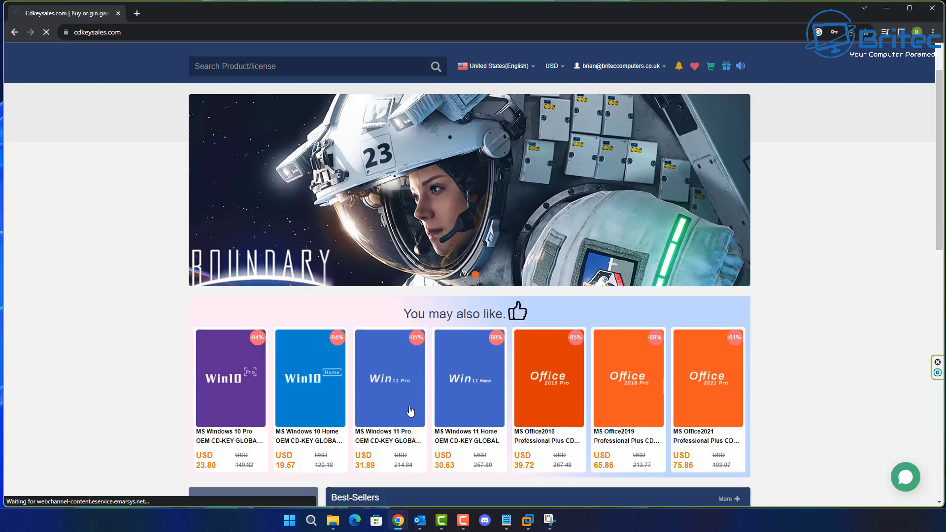
pyautogui.click(410, 412)
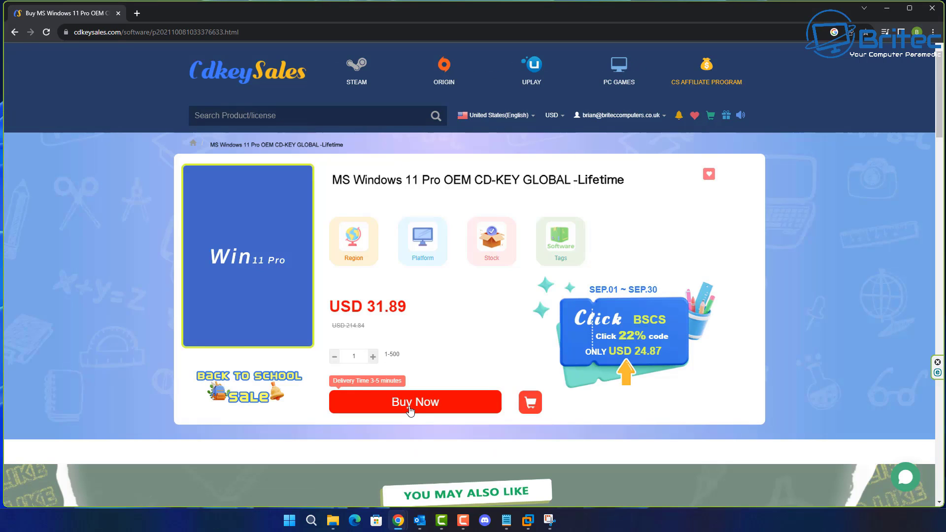
pyautogui.click(15, 32)
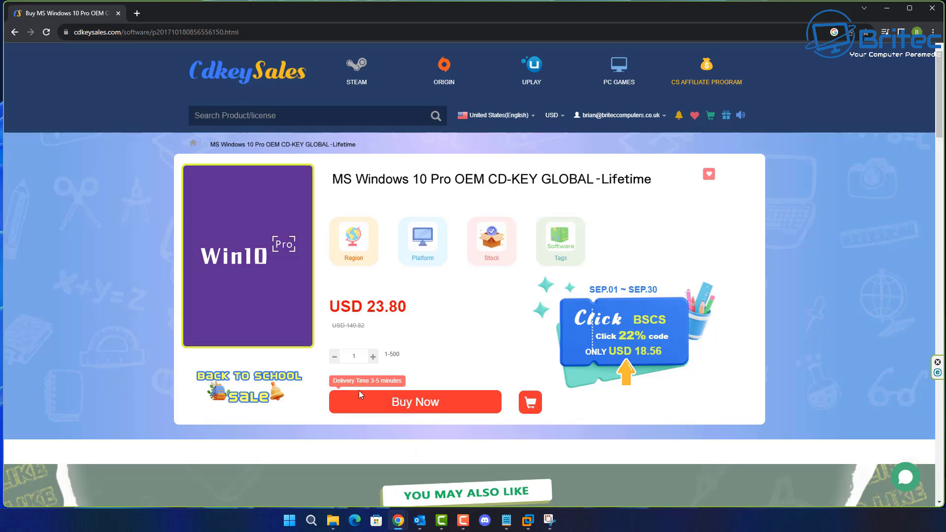
pyautogui.click(443, 403)
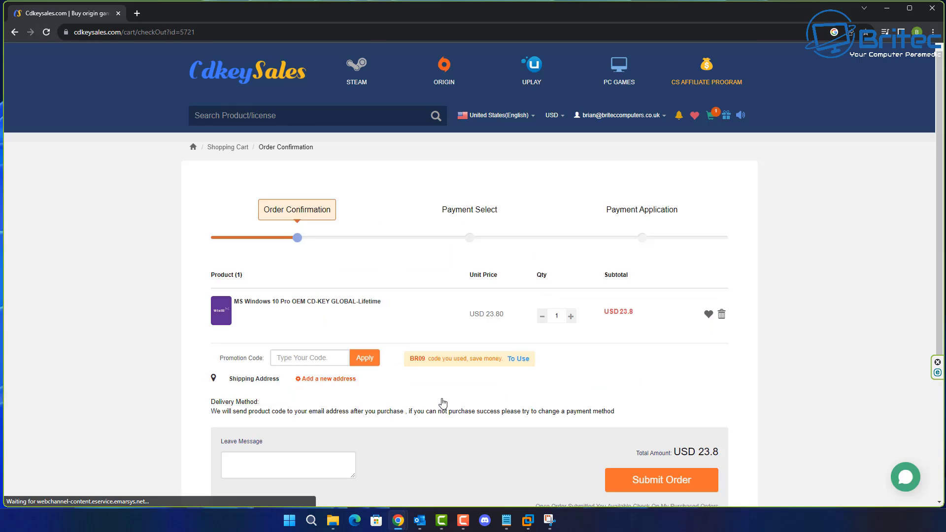
# - Apply promo code BR09, submit the order and choose PayPal as the payment method
pyautogui.click(330, 363)
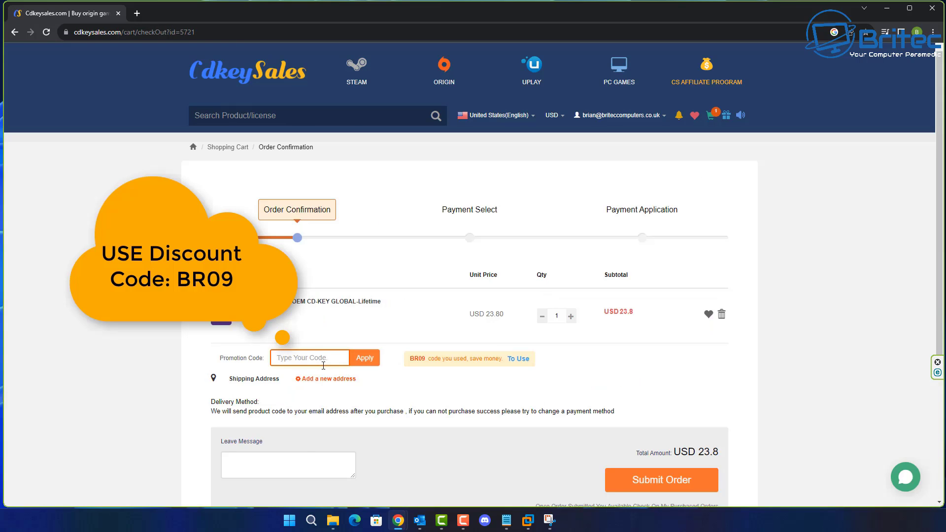
pyautogui.write('BR09')
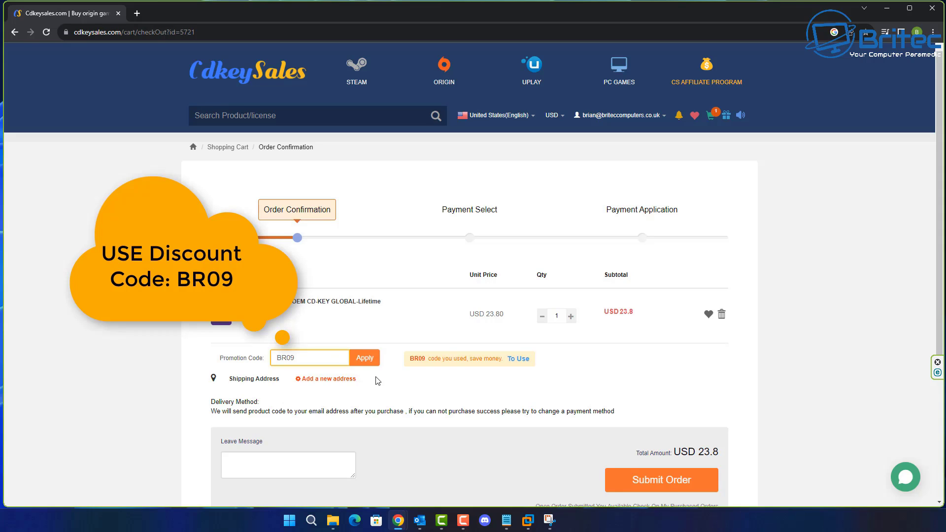
pyautogui.click(365, 360)
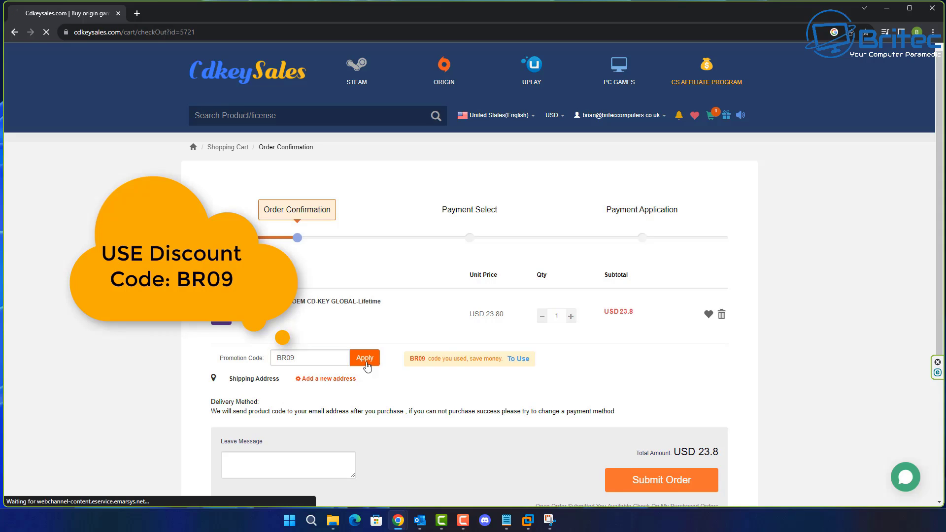
pyautogui.click(667, 487)
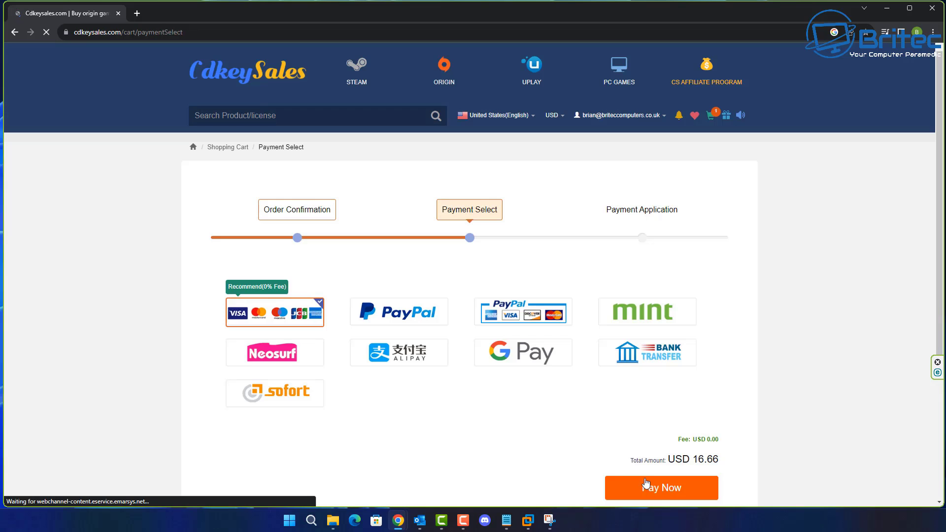
pyautogui.click(434, 323)
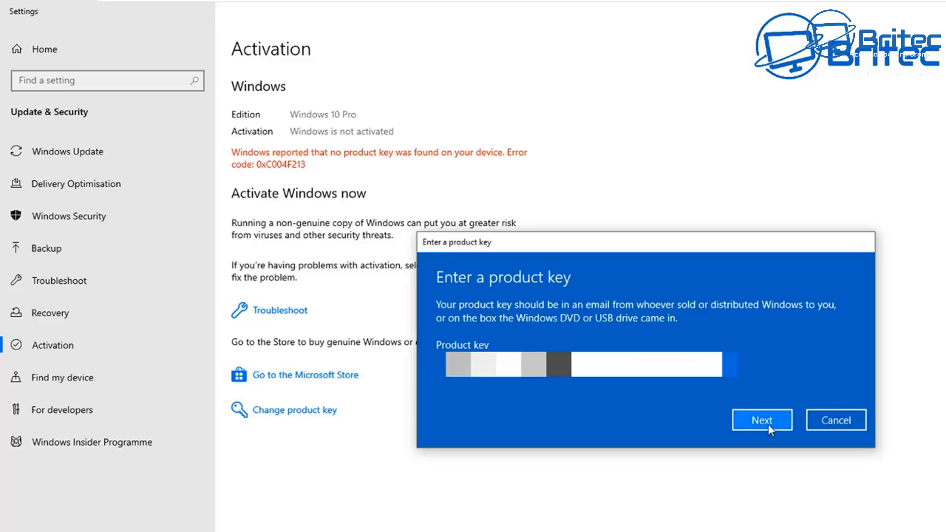
# - Submit the new product key and start Windows activation
pyautogui.click(767, 425)
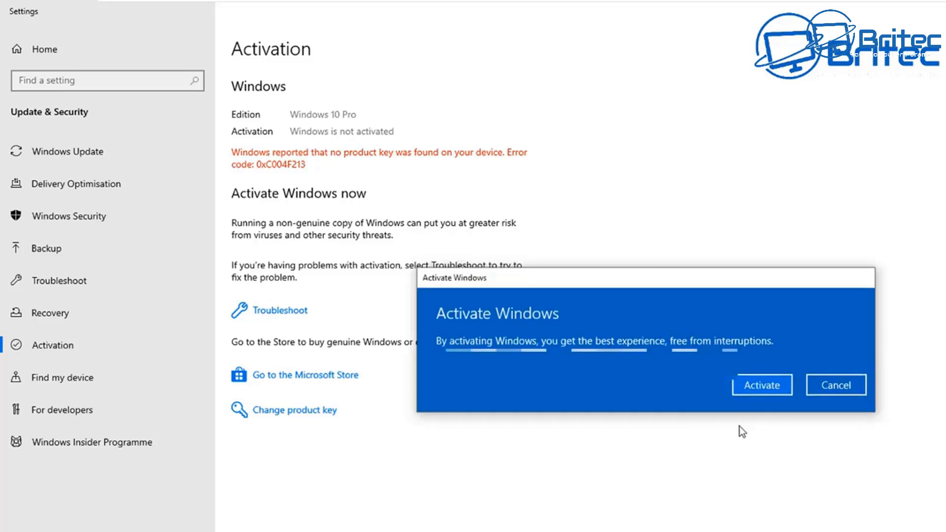
pyautogui.click(764, 388)
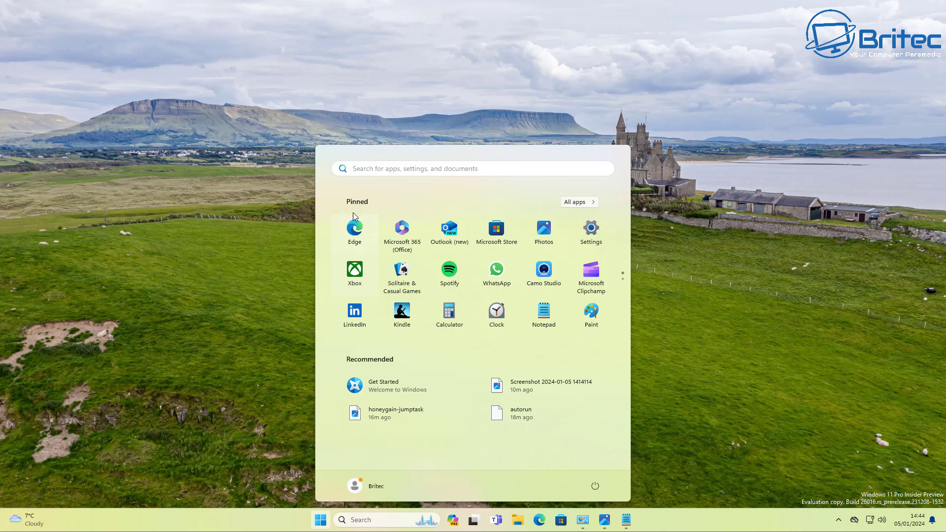
# - Launch Command Prompt as administrator from a Start search for cmd, approving UAC
pyautogui.click(369, 170)
pyautogui.write('cmd')
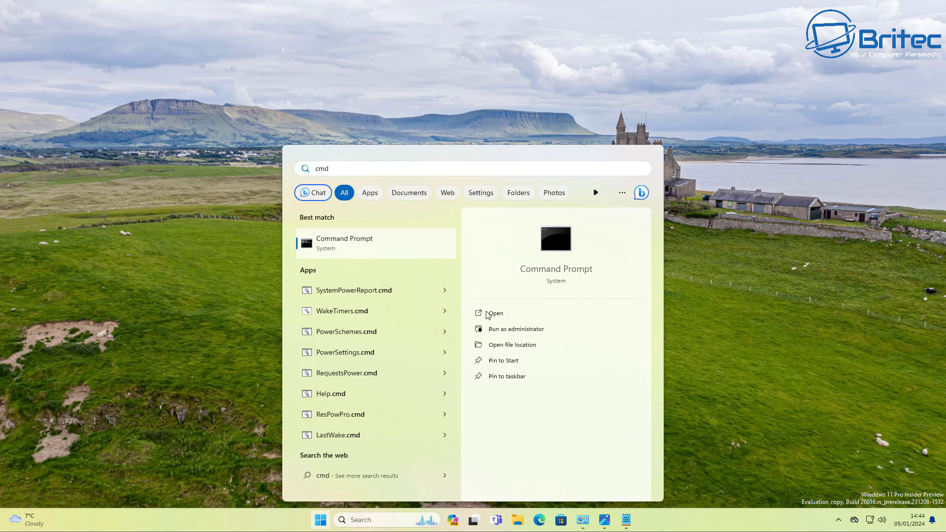
pyautogui.click(502, 334)
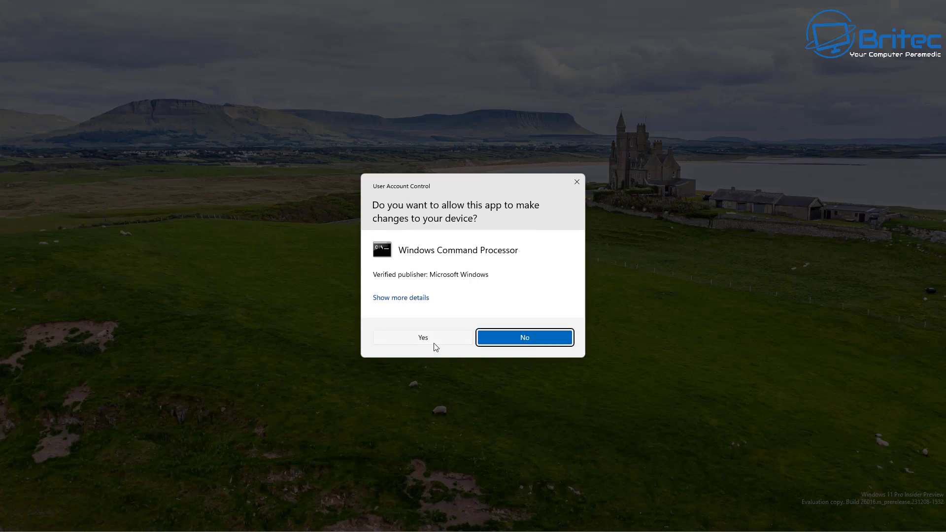
pyautogui.click(432, 344)
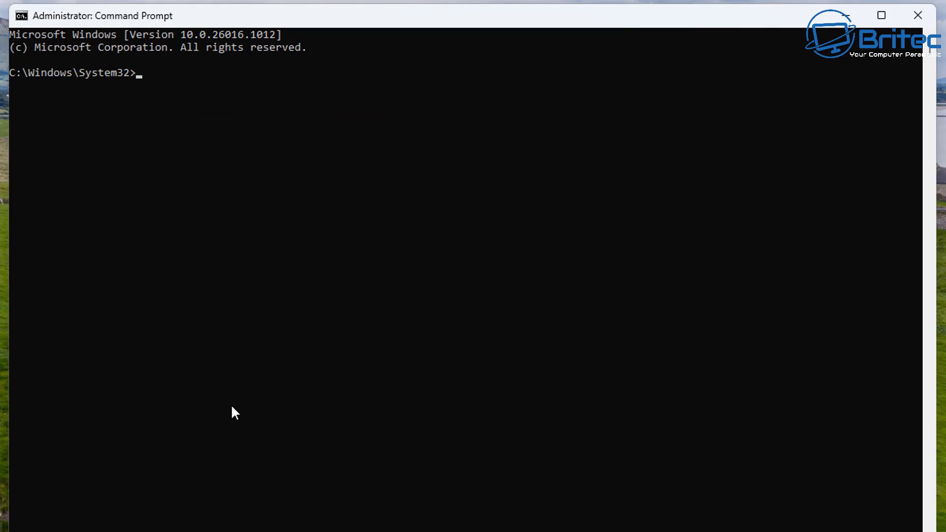
# - Import Ultimate Performance.pow from Downloads\Default_Power_Plans using powercfg -import
pyautogui.write('powercfg -import ')
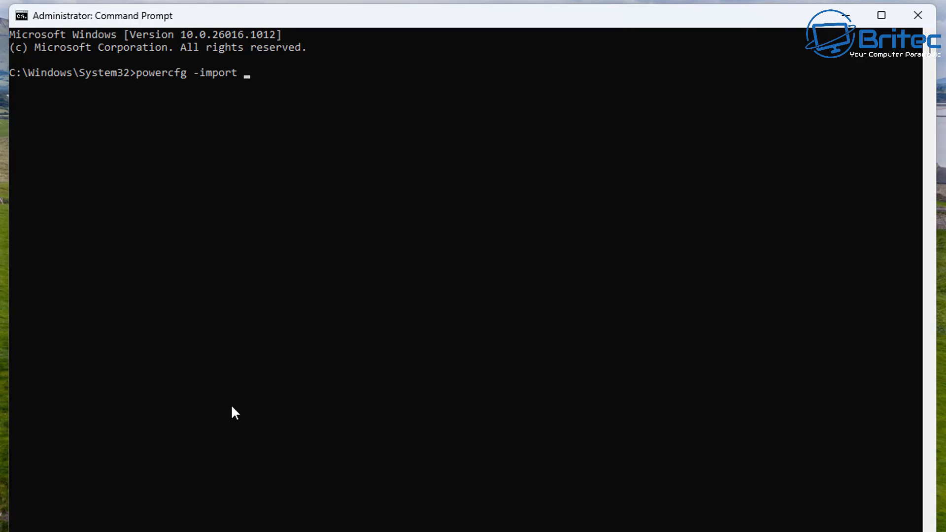
pyautogui.write('"C:\\Users\\Britec')
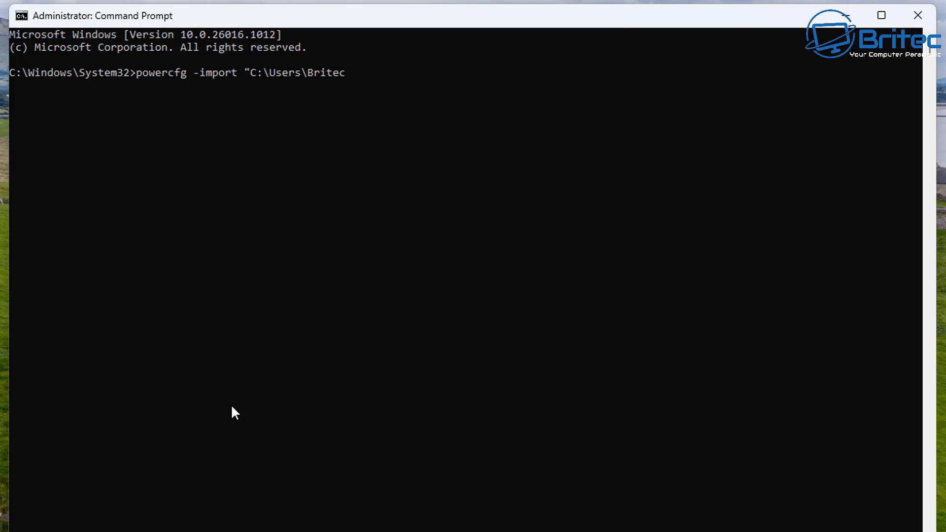
pyautogui.write('\\Downloads\\De')
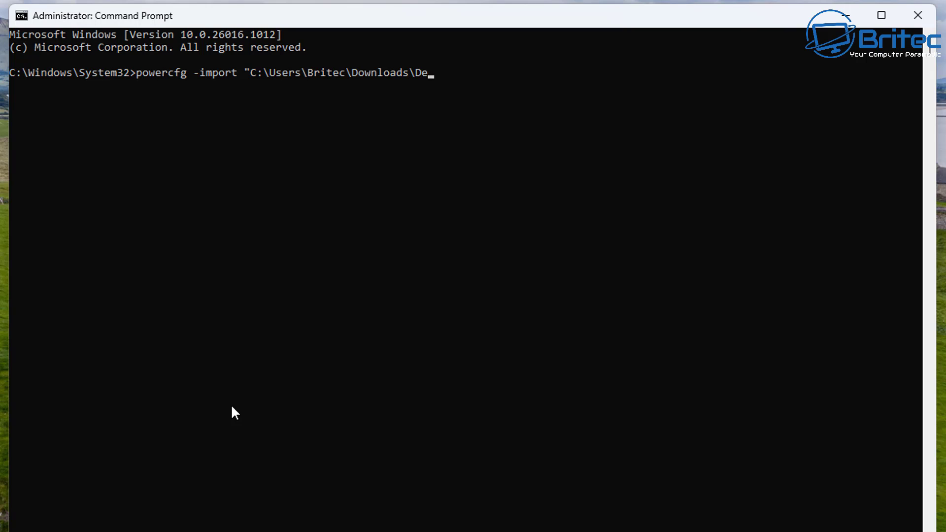
pyautogui.write('fault_Power_Plans')
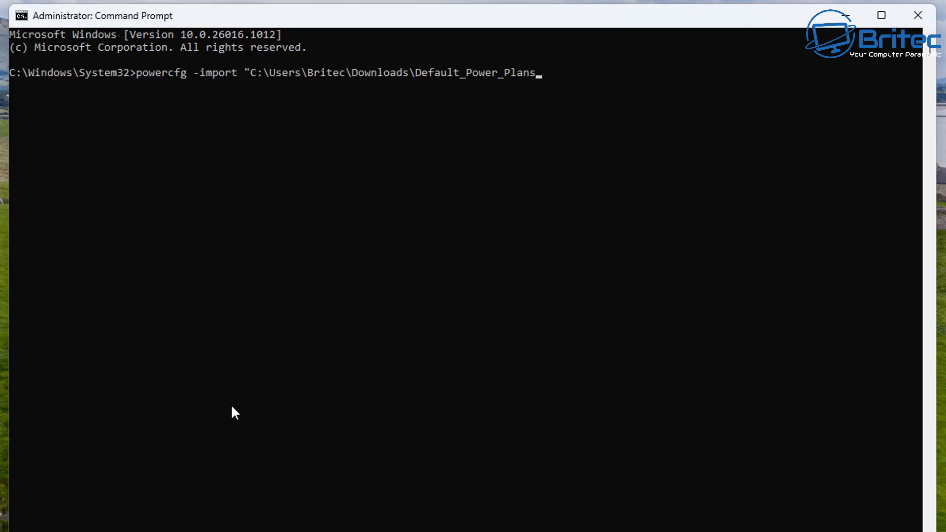
pyautogui.write('\\Ultimate Performa')
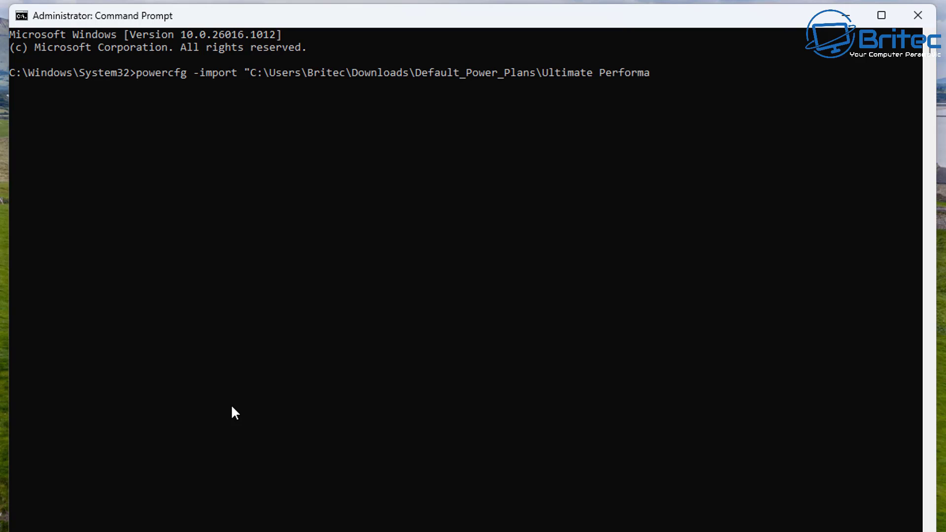
pyautogui.write('nce.pow')
pyautogui.press('Return')
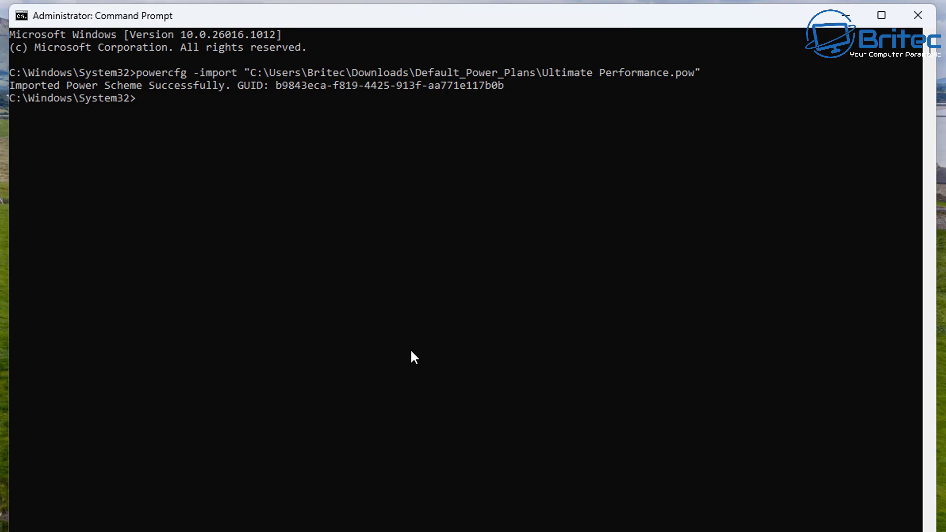
# - Edit the recalled import command to import High performance.pow instead
pyautogui.press('Up')
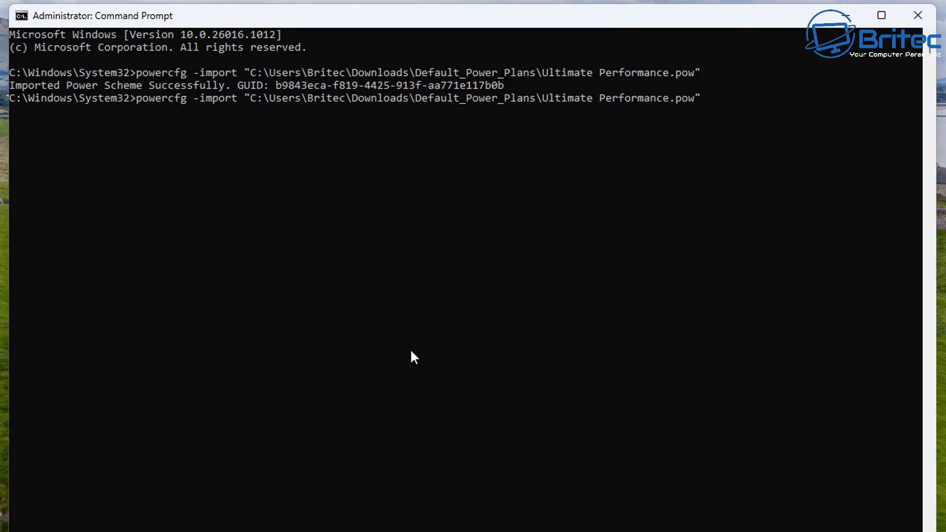
pyautogui.press('BackSpace')
pyautogui.press('BackSpace')
pyautogui.press('BackSpace')
pyautogui.press('BackSpace')
pyautogui.press('BackSpace')
pyautogui.press('BackSpace')
pyautogui.press('BackSpace')
pyautogui.press('BackSpace')
pyautogui.press('BackSpace')
pyautogui.press('BackSpace')
pyautogui.press('BackSpace')
pyautogui.press('BackSpace')
pyautogui.press('BackSpace')
pyautogui.press('BackSpace')
pyautogui.press('BackSpace')
pyautogui.press('BackSpace')
pyautogui.press('BackSpace')
pyautogui.press('BackSpace')
pyautogui.press('BackSpace')
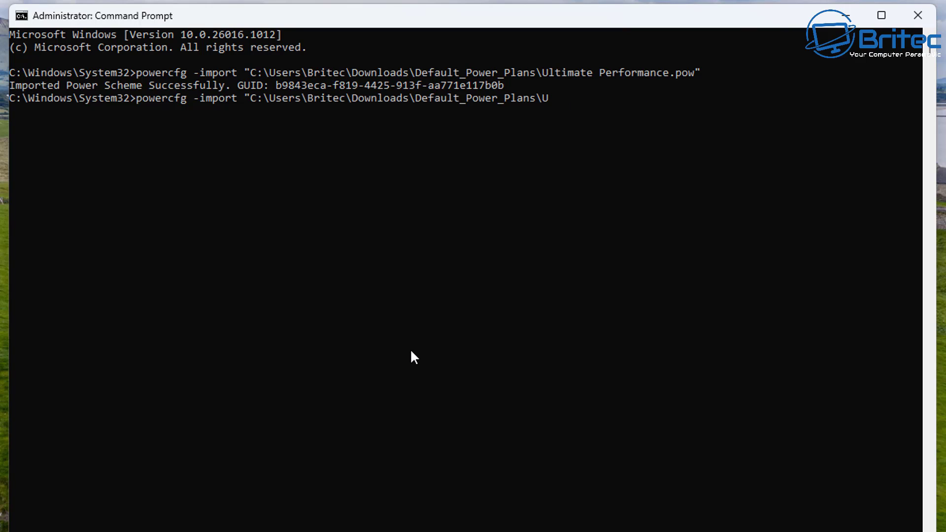
pyautogui.press('BackSpace')
pyautogui.write('High')
pyautogui.write('performance')
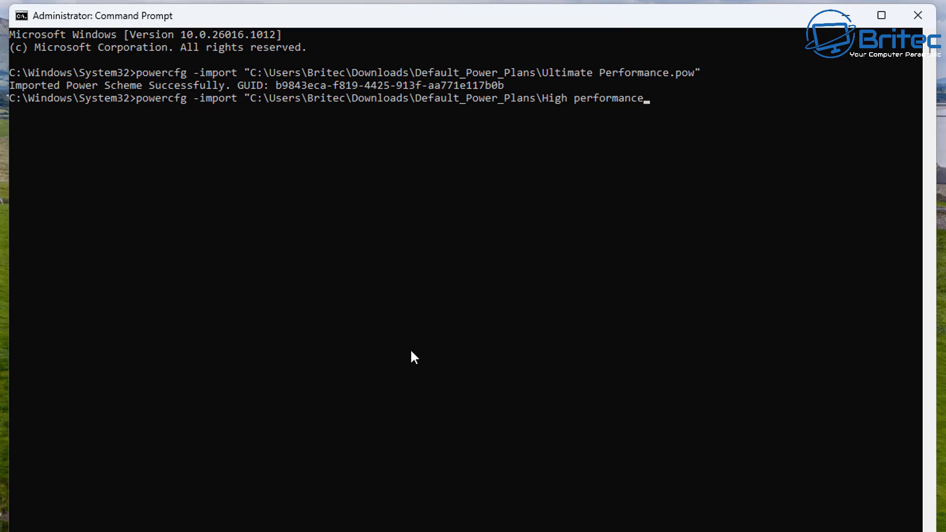
pyautogui.write('.pow')
pyautogui.press('Return')
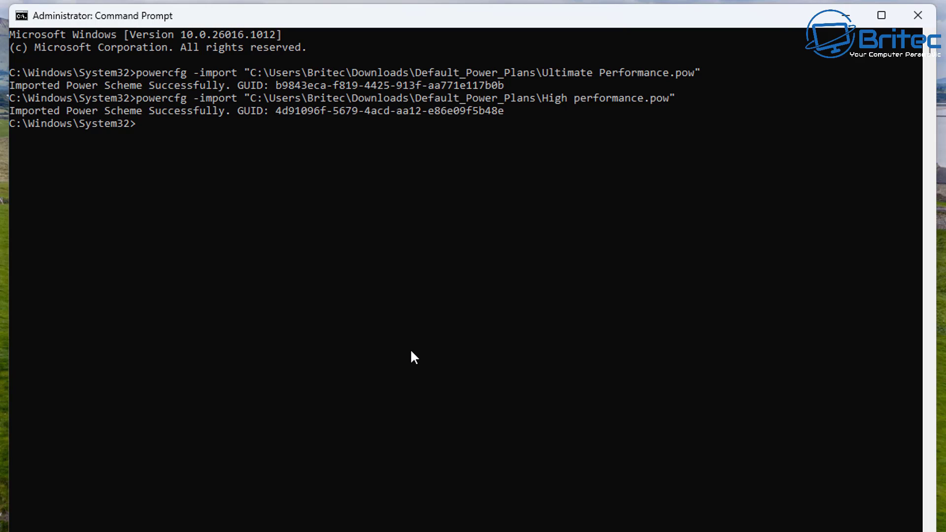
# - Close the Command Prompt and the Default_Power_Plans folder window
pyautogui.click(913, 15)
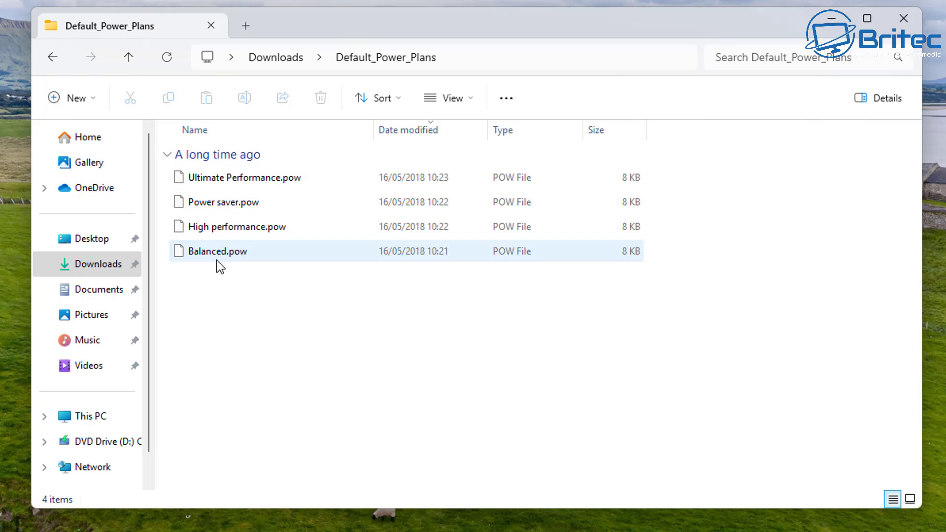
pyautogui.click(900, 17)
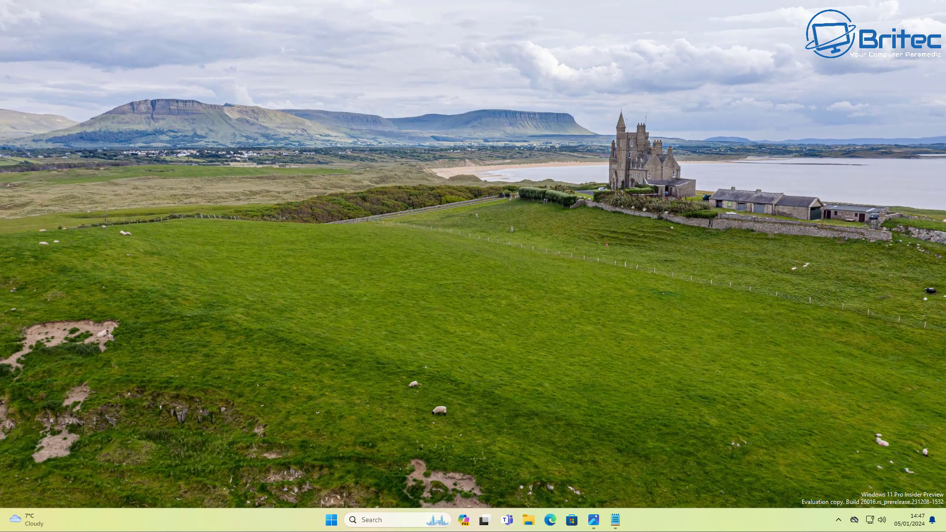
# - Restart the computer from the Start menu's Power button
pyautogui.click(331, 520)
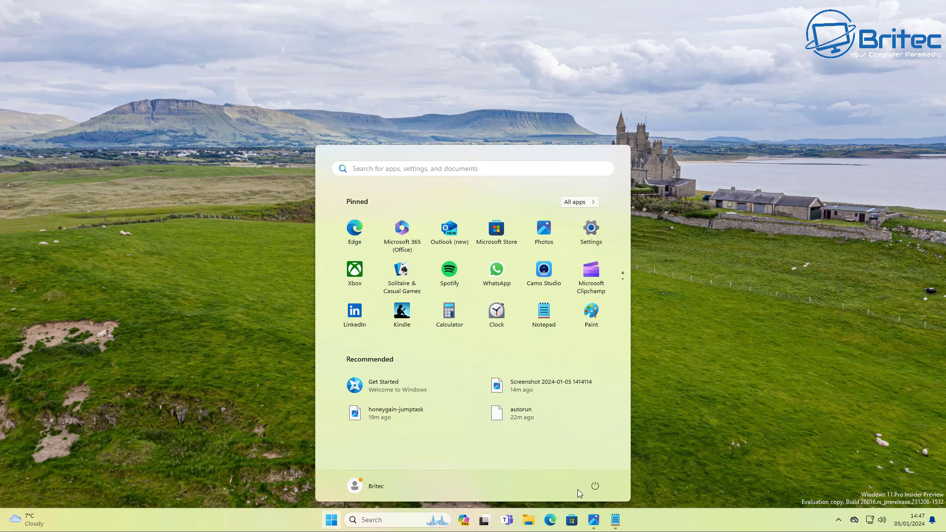
pyautogui.click(596, 487)
pyautogui.click(599, 468)
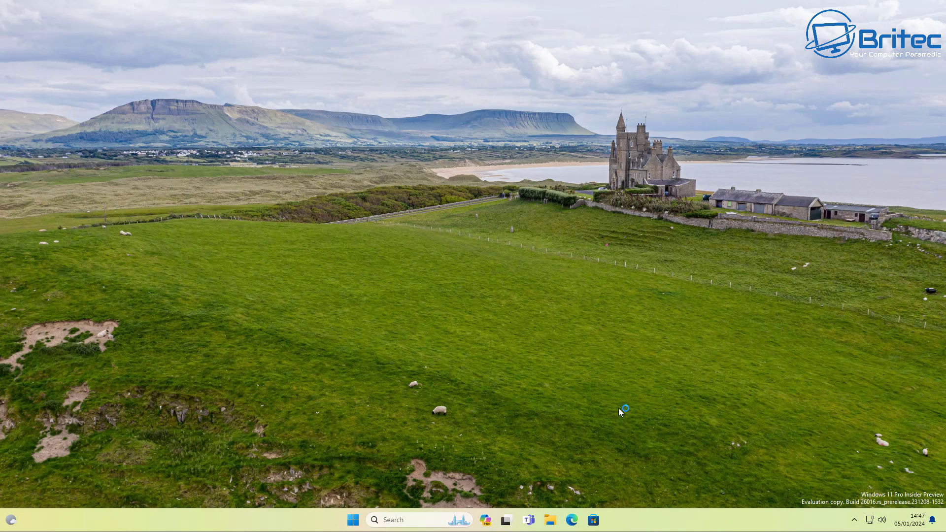
# - Open Choose a power plan from Start search to see the imported plans
pyautogui.click(353, 521)
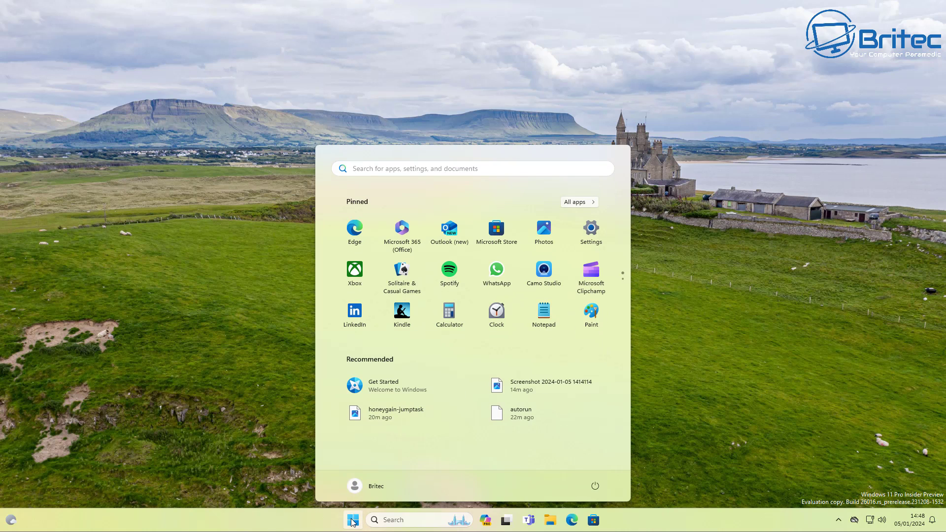
pyautogui.click(384, 165)
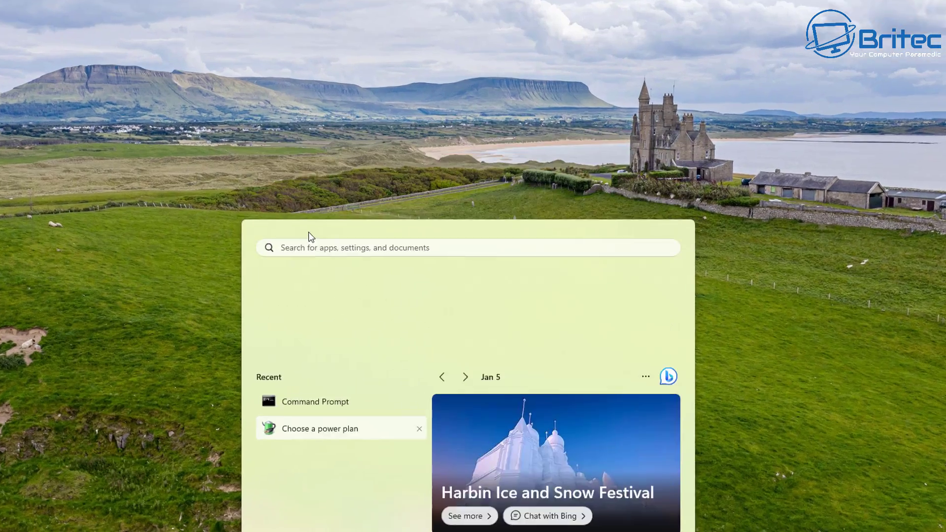
pyautogui.click(320, 428)
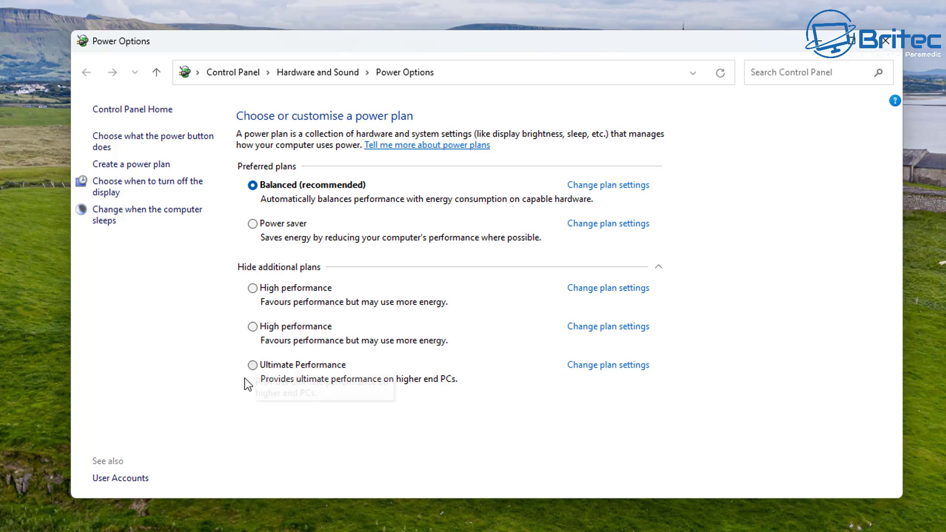
# - Cycle through Power saver, Balanced and both High performance plans, ending with Ultimate Performance active
pyautogui.click(253, 365)
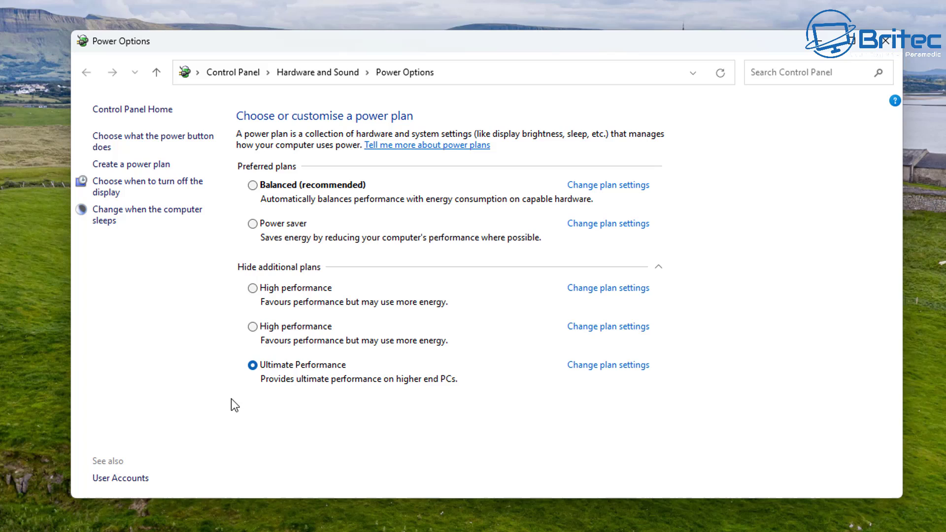
pyautogui.click(252, 224)
pyautogui.click(252, 186)
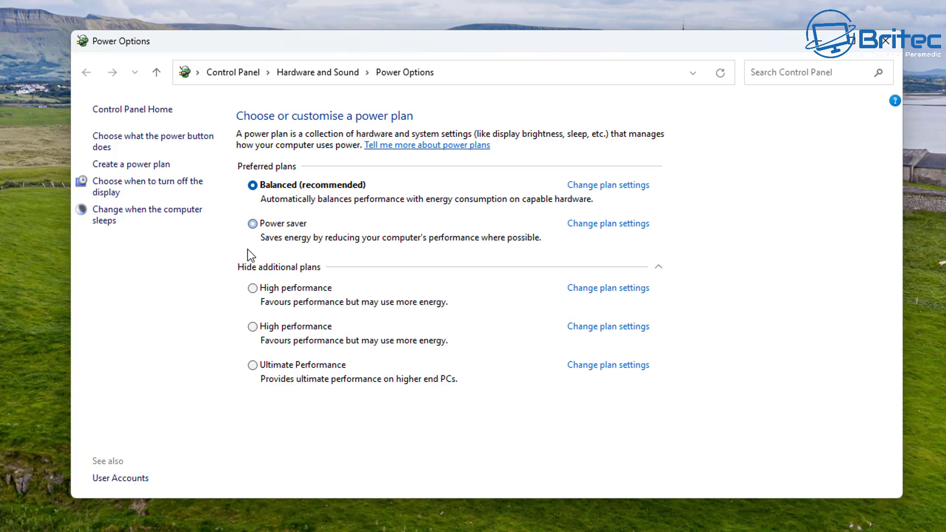
pyautogui.click(252, 288)
pyautogui.click(253, 326)
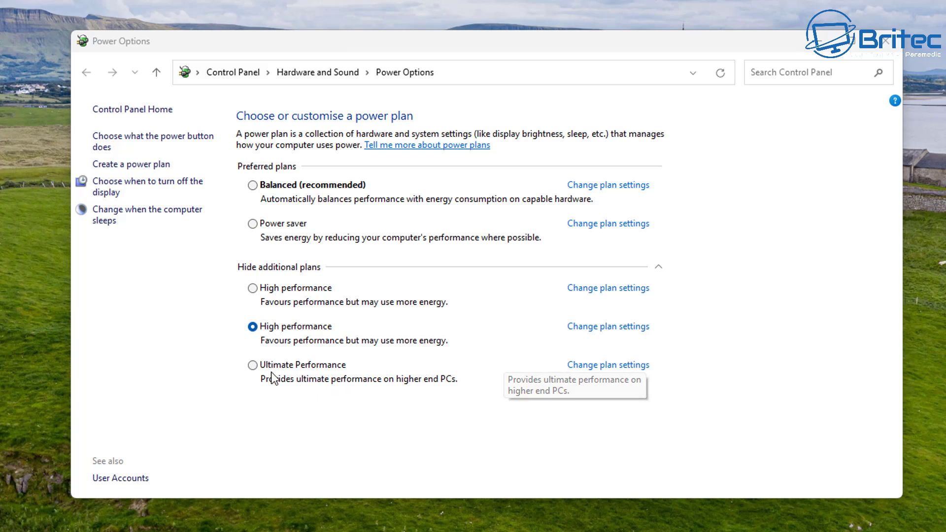
pyautogui.click(315, 365)
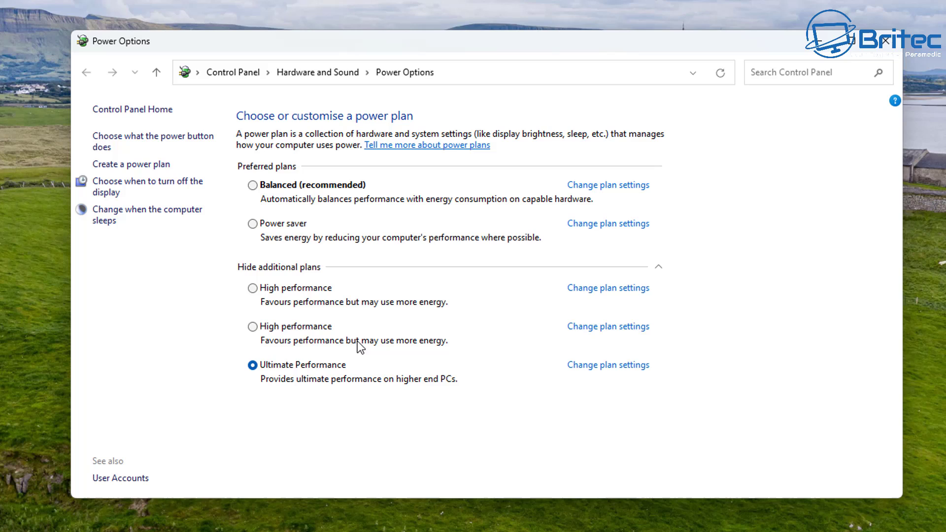
# - Delete the duplicate second High performance plan from its plan settings page
pyautogui.click(618, 327)
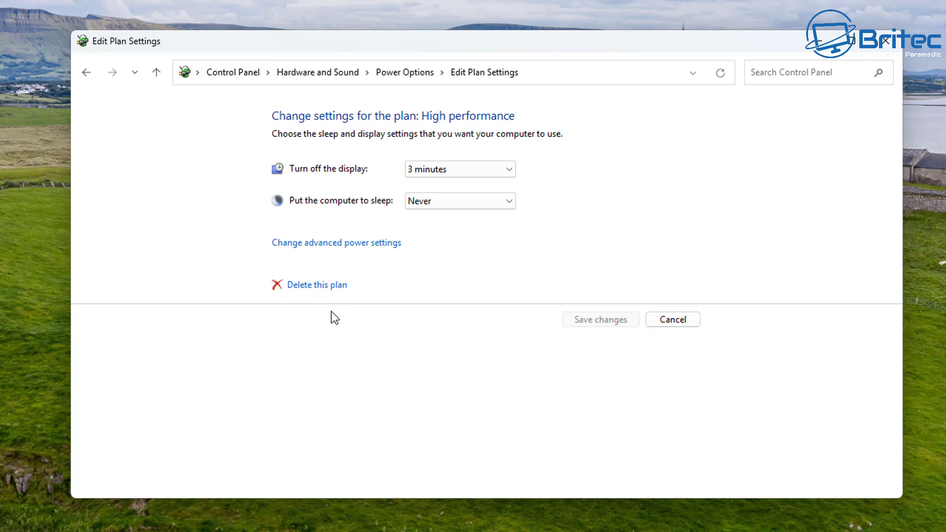
pyautogui.click(324, 285)
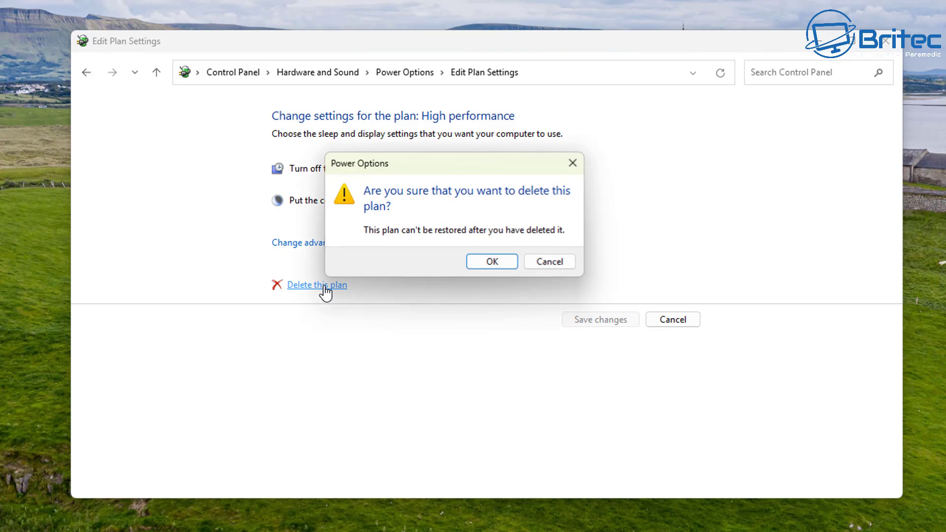
pyautogui.click(500, 262)
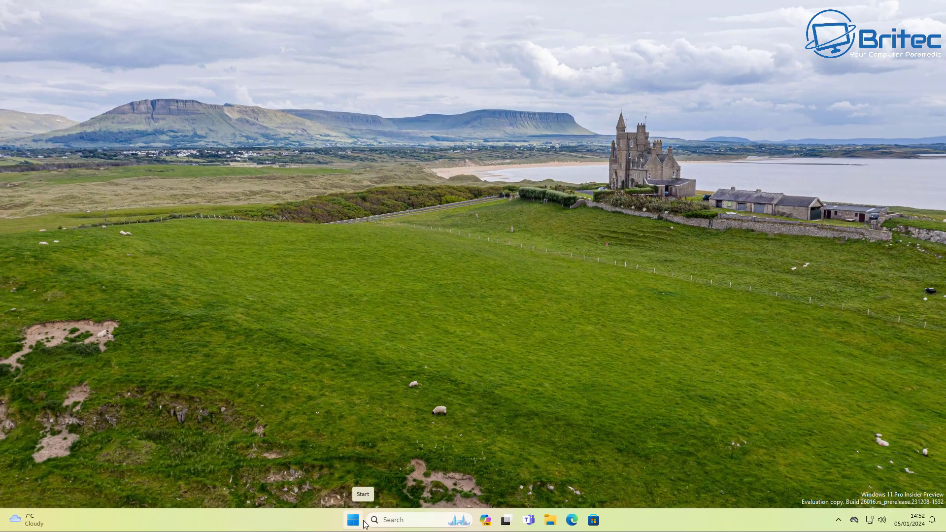
# - Launch Registry Editor as administrator from a regedit search and check its File menu
pyautogui.click(351, 522)
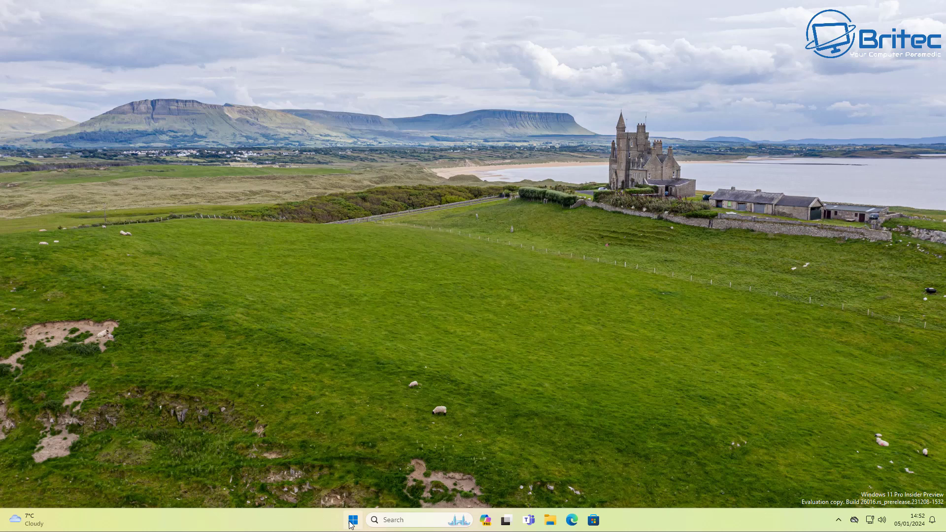
pyautogui.click(380, 168)
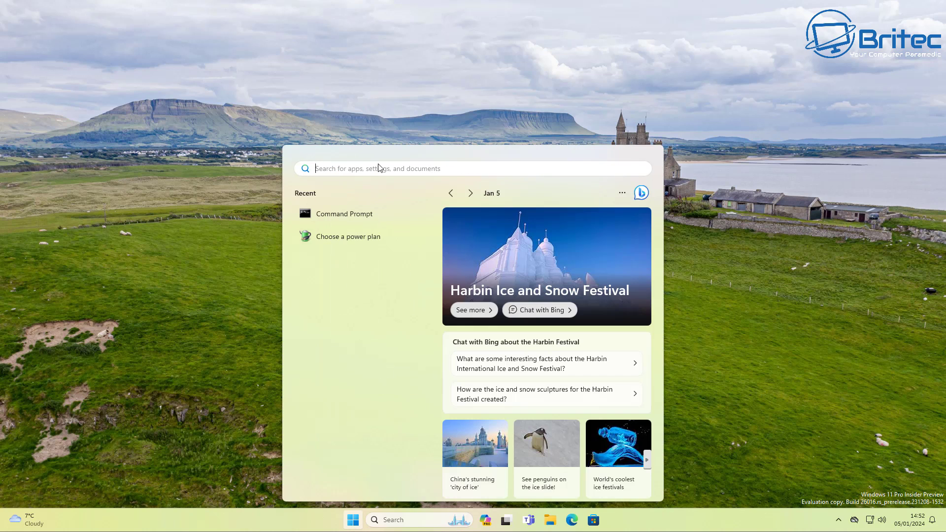
pyautogui.write('runregedit')
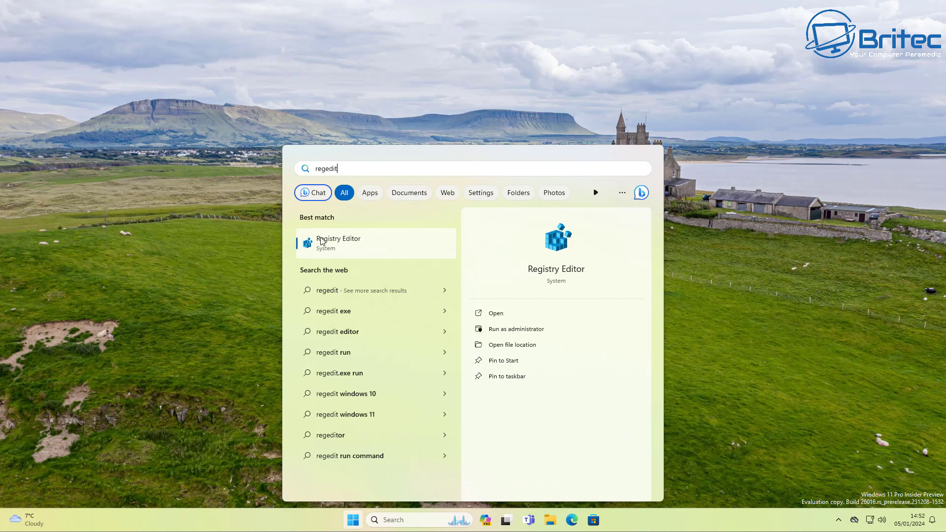
pyautogui.click(353, 251)
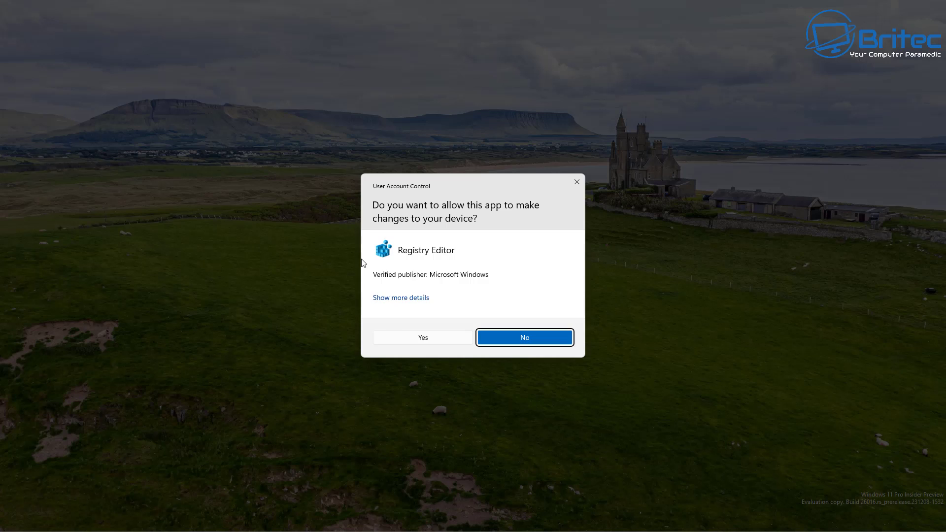
pyautogui.click(418, 344)
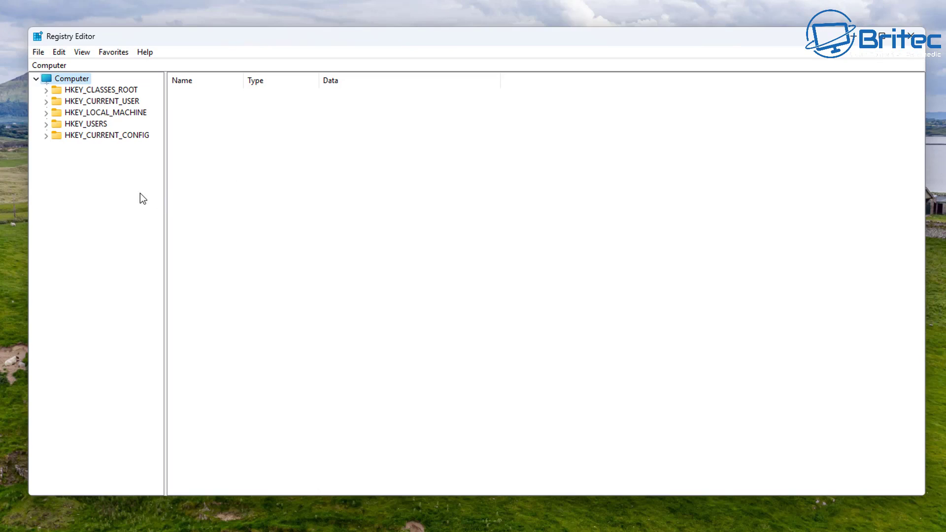
pyautogui.click(38, 52)
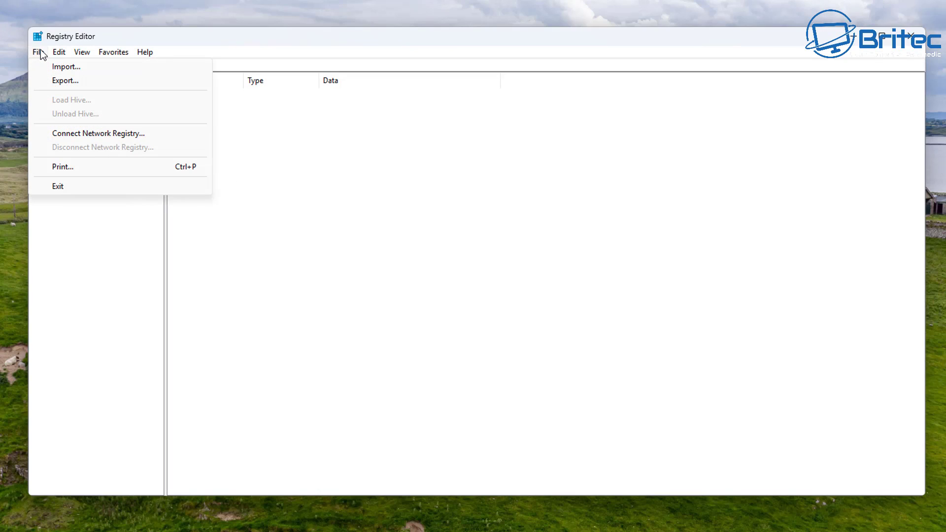
pyautogui.click(253, 39)
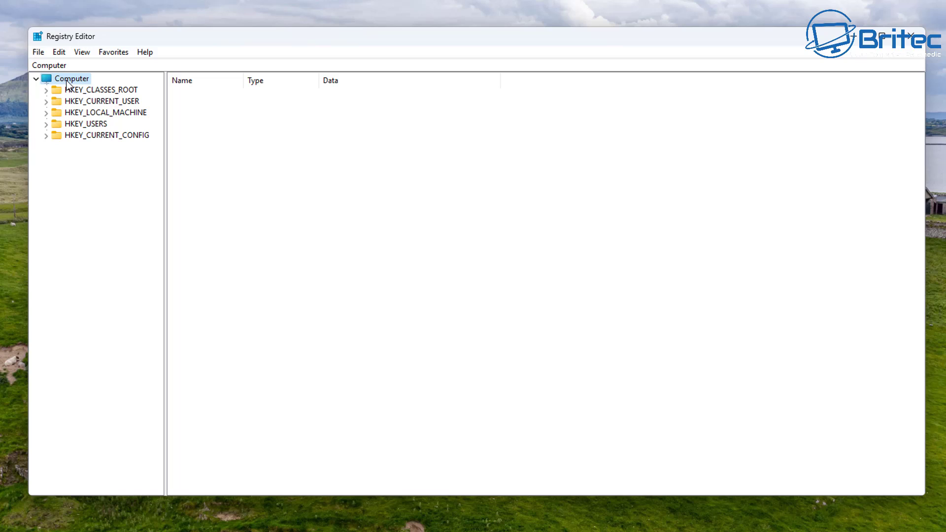
# - Export the entire registry to Documents as 'backup' and open Documents to check the .reg file
pyautogui.click(34, 52)
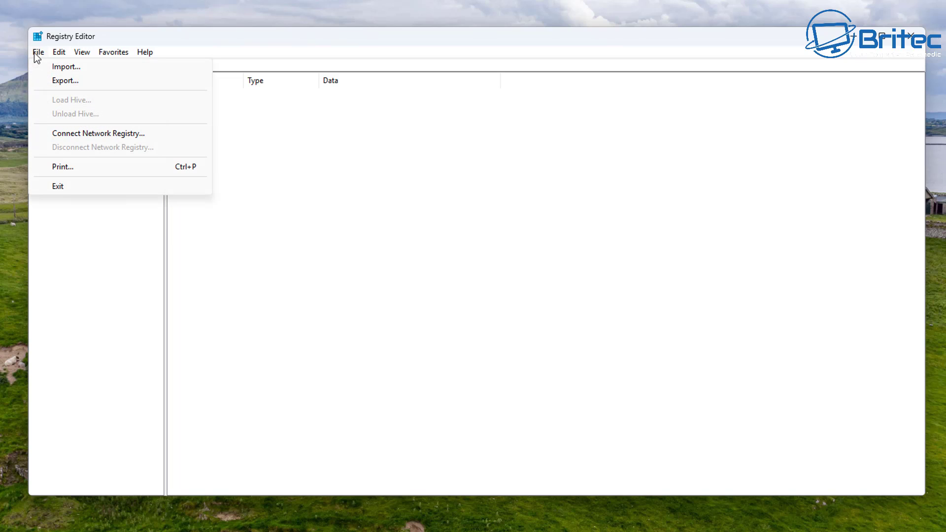
pyautogui.click(52, 83)
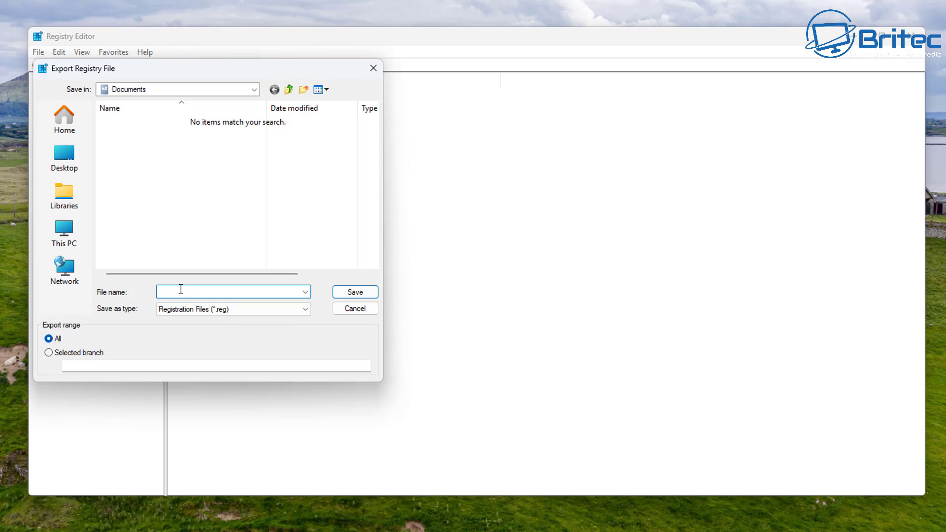
pyautogui.write('backup')
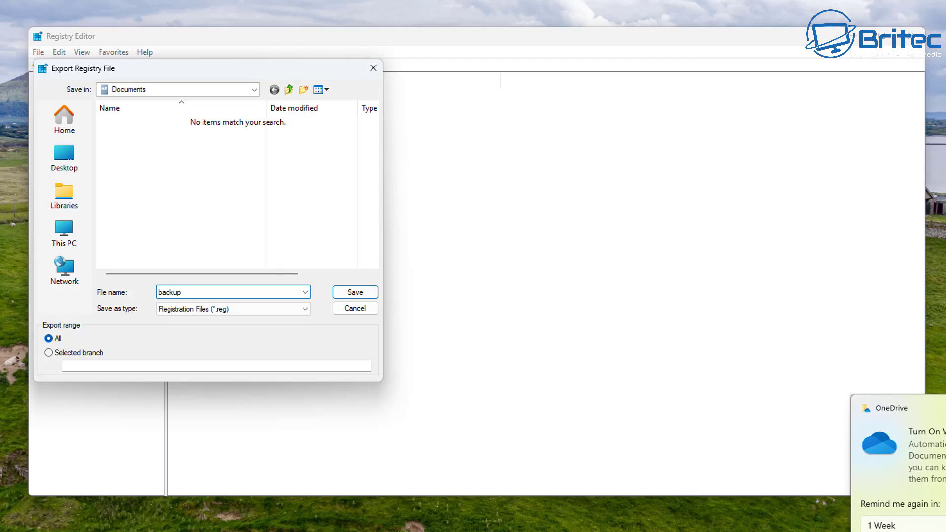
pyautogui.click(891, 421)
pyautogui.click(164, 330)
pyautogui.click(193, 292)
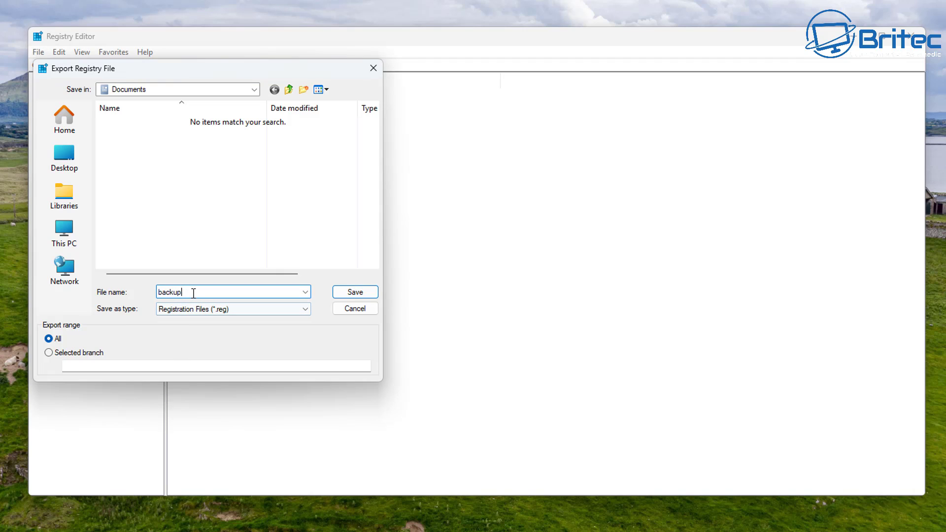
pyautogui.click(356, 292)
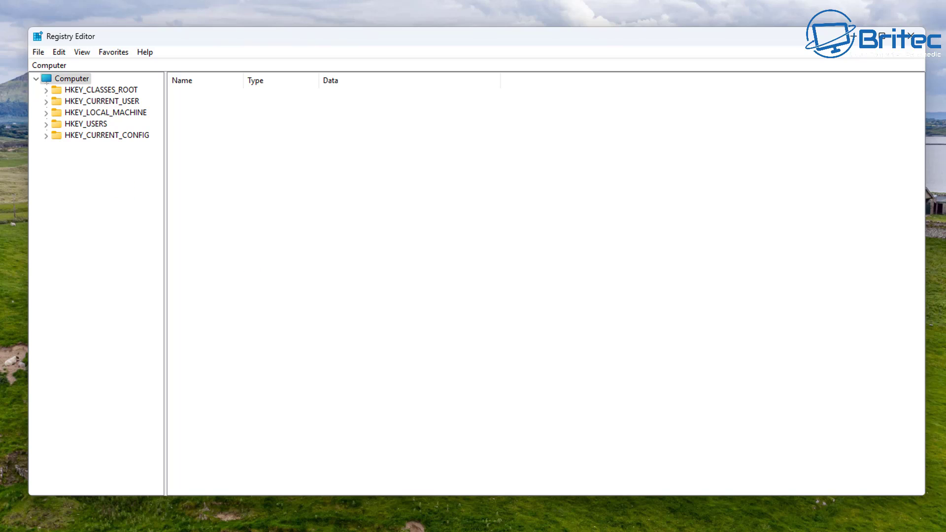
pyautogui.click(215, 266)
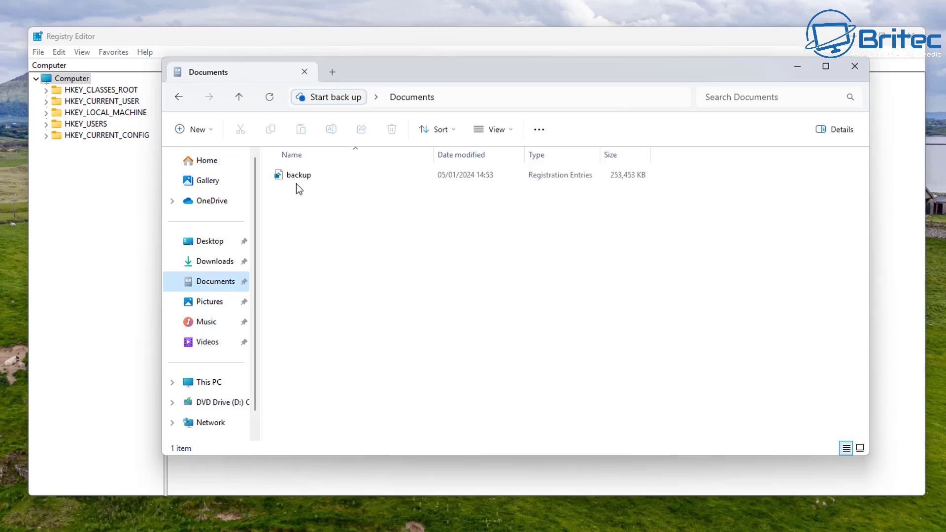
# - Close Documents and expand HKEY_LOCAL_MACHINE\SYSTEM\CurrentControlSet\Control, widening the key tree pane
pyautogui.click(857, 67)
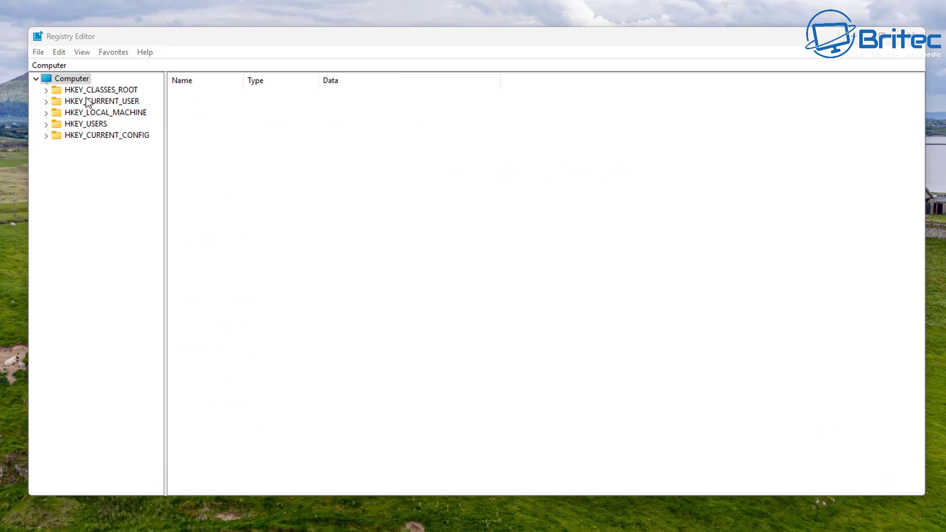
pyautogui.click(90, 113)
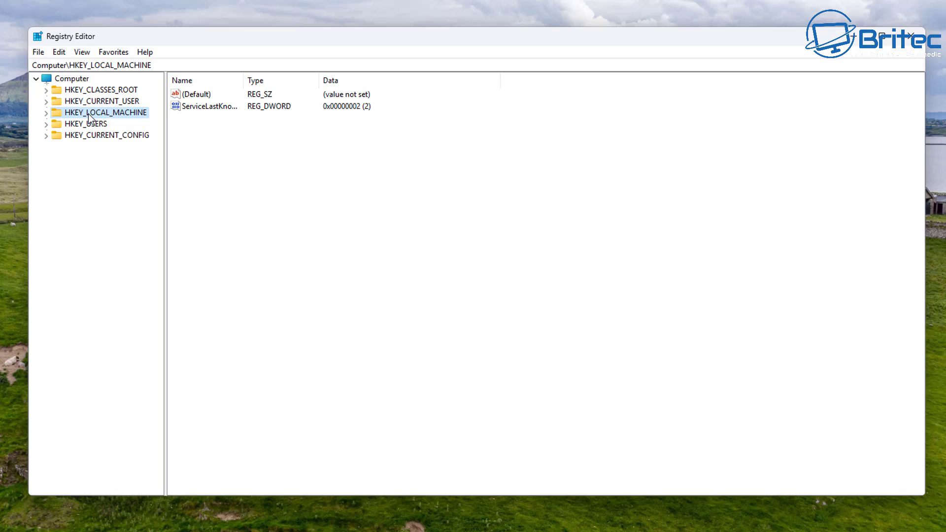
pyautogui.click(46, 113)
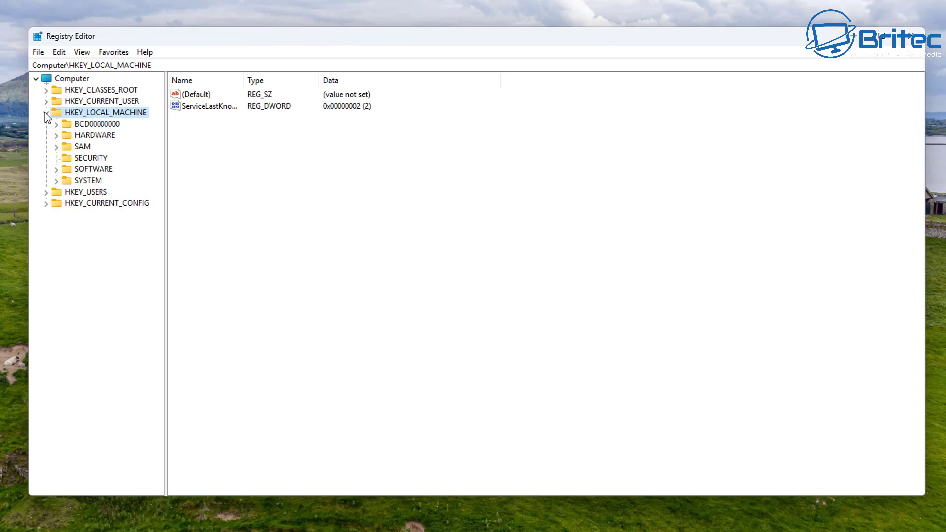
pyautogui.click(85, 181)
pyautogui.click(56, 182)
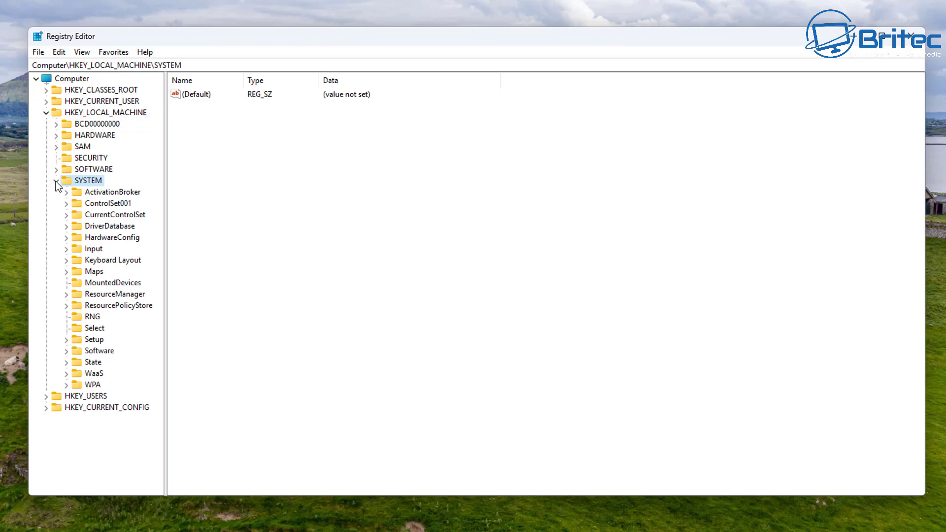
pyautogui.click(107, 215)
pyautogui.click(66, 214)
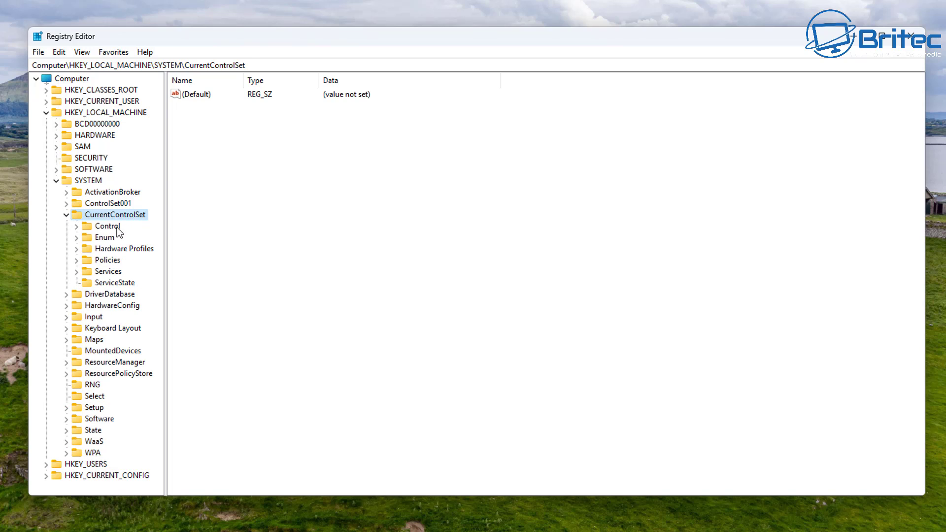
pyautogui.click(117, 227)
pyautogui.click(77, 227)
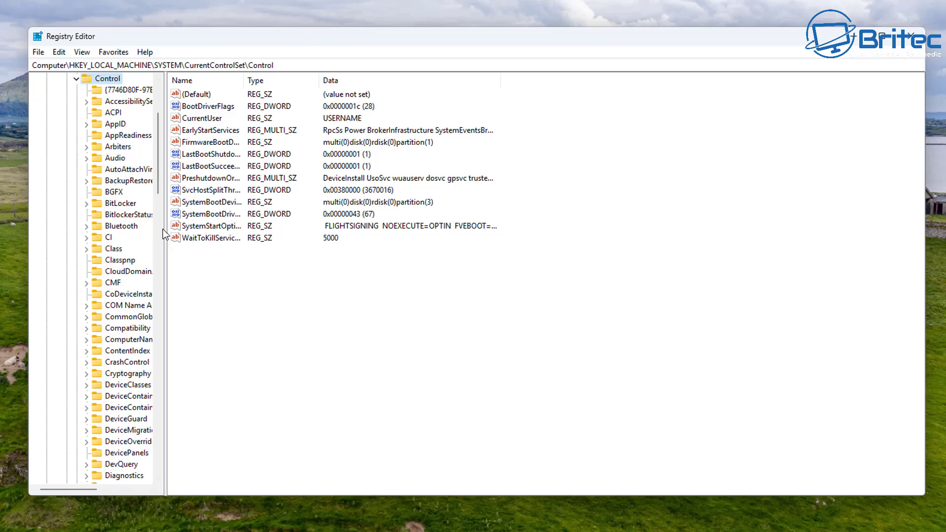
pyautogui.moveTo(164, 222); pyautogui.dragTo(254, 231)
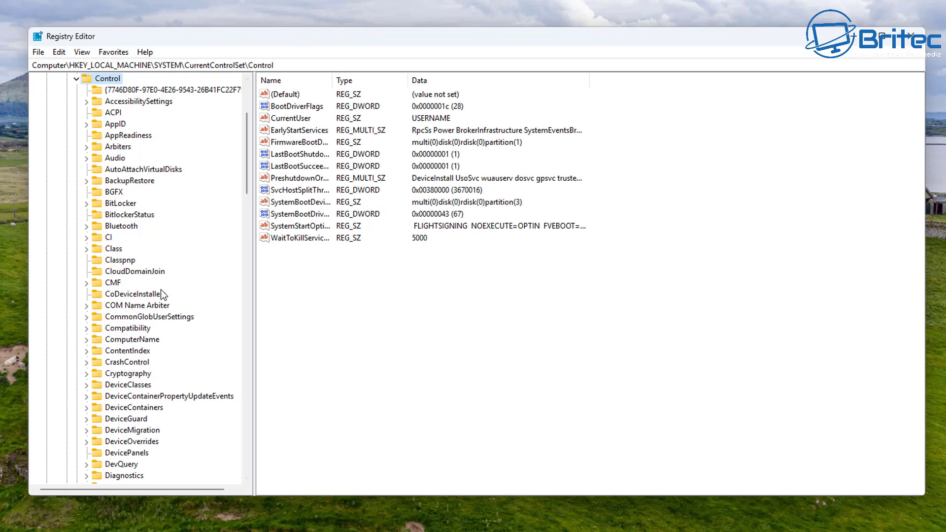
pyautogui.scroll(-11, 119, 385)
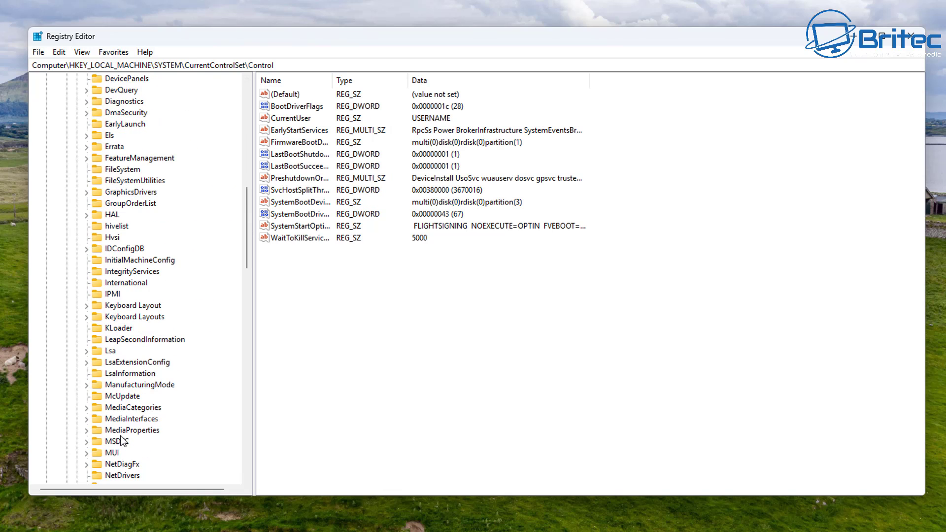
pyautogui.scroll(-6, 123, 439)
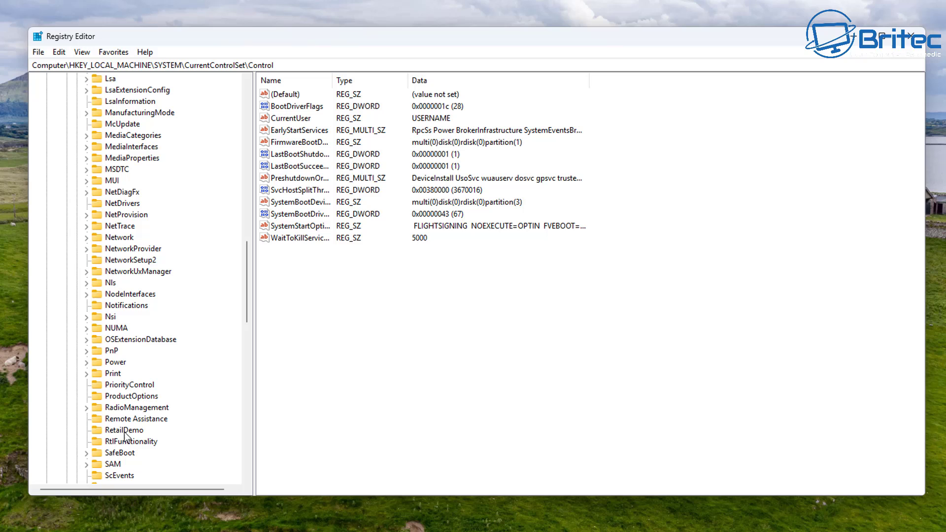
# - Create a new DWORD (32-bit) value named CsEnabled under the Power key
pyautogui.click(121, 364)
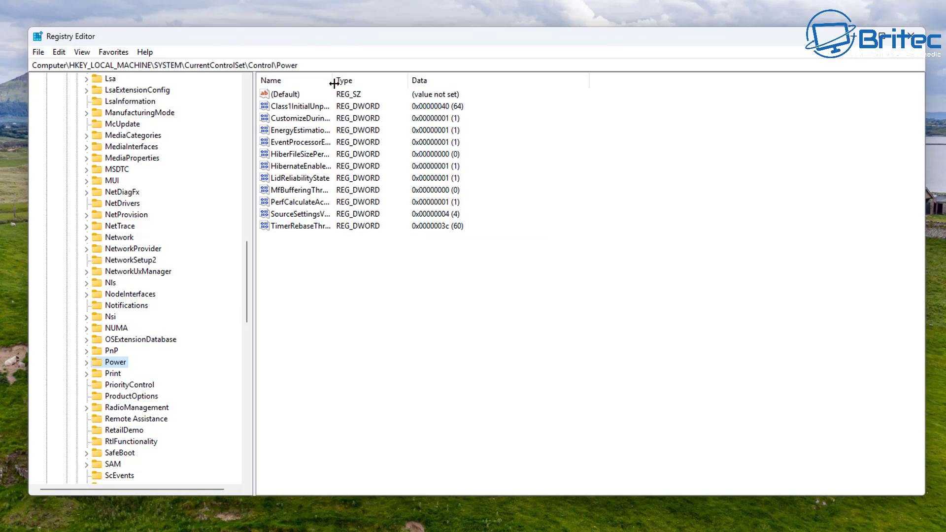
pyautogui.moveTo(333, 80); pyautogui.dragTo(456, 84)
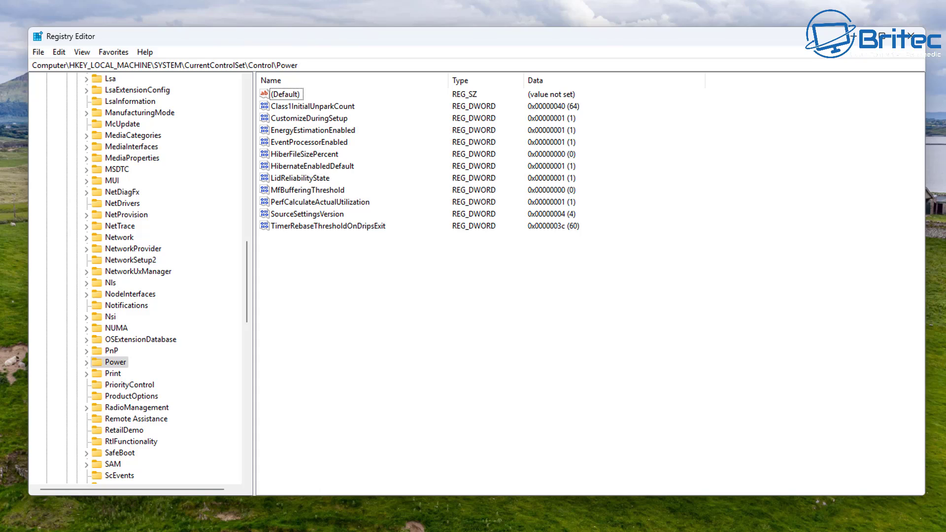
pyautogui.rightClick(296, 261)
pyautogui.moveTo(332, 273)
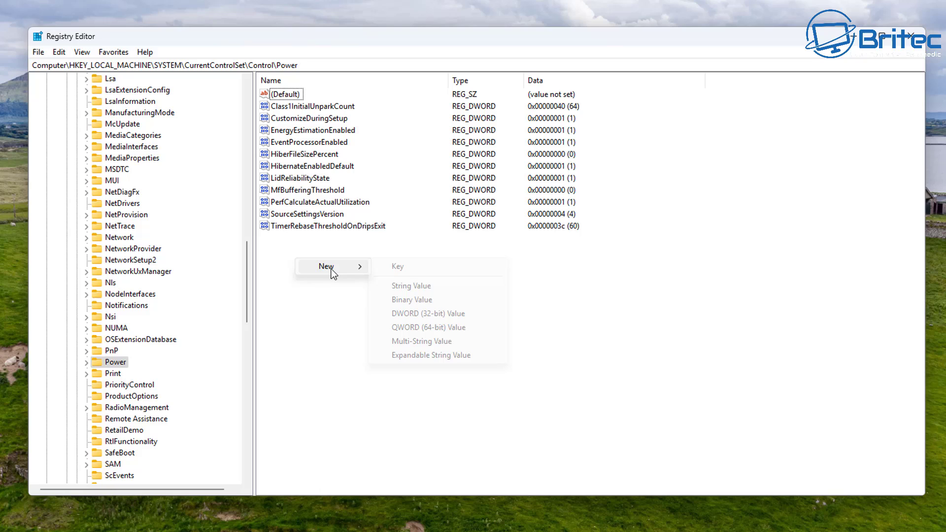
pyautogui.click(429, 314)
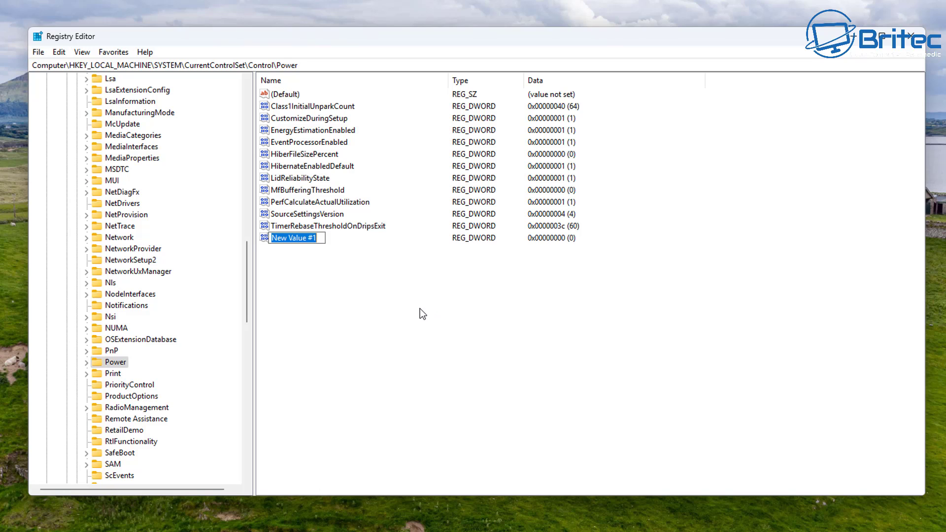
pyautogui.write('Cs')
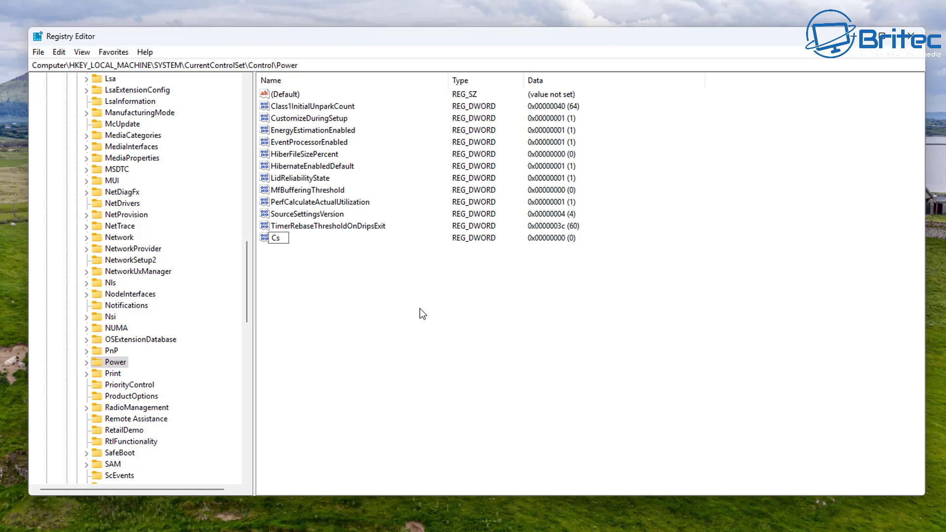
pyautogui.write('Enabled')
pyautogui.press('Return')
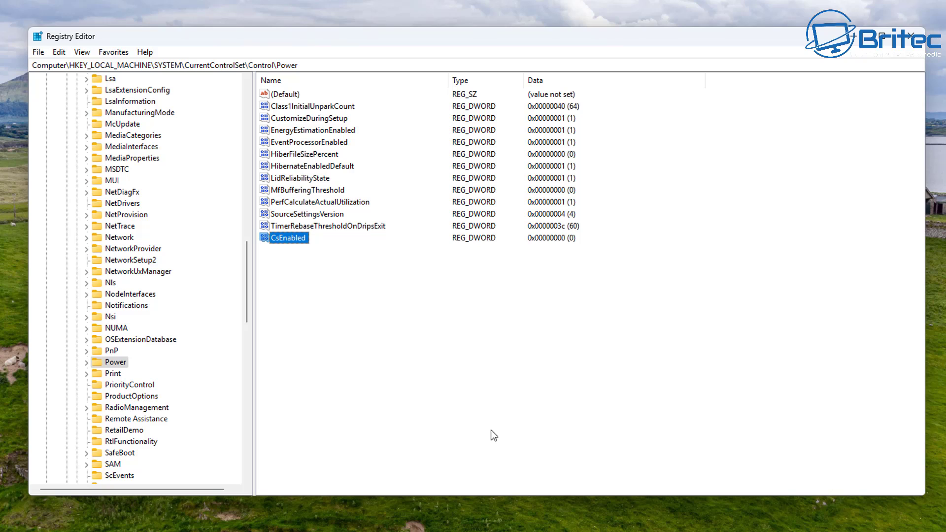
# - Set CsEnabled's value data to 0 and confirm
pyautogui.doubleClick(287, 243)
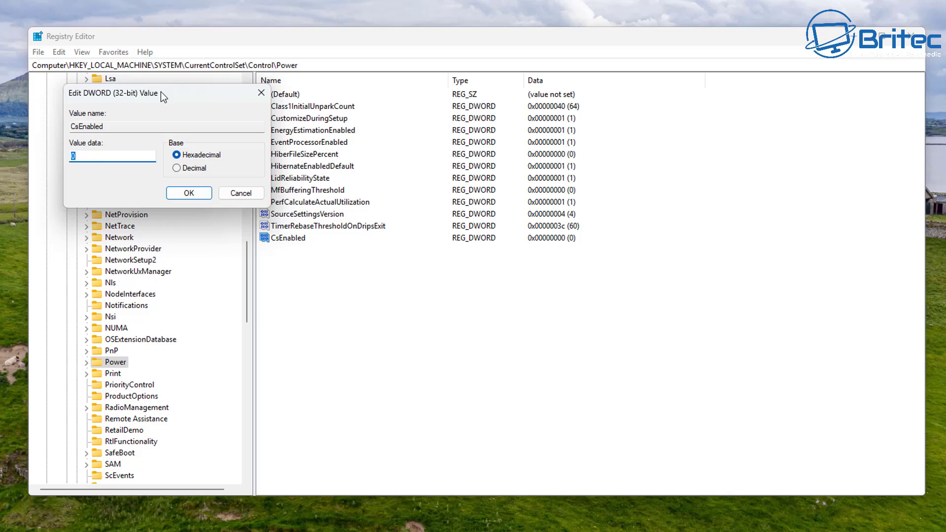
pyautogui.moveTo(160, 91); pyautogui.dragTo(358, 257)
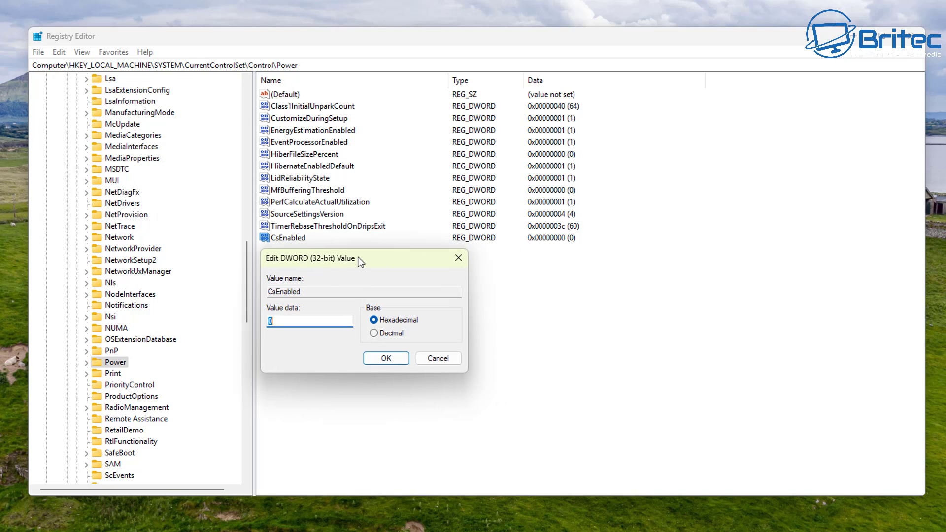
pyautogui.click(282, 322)
pyautogui.click(380, 360)
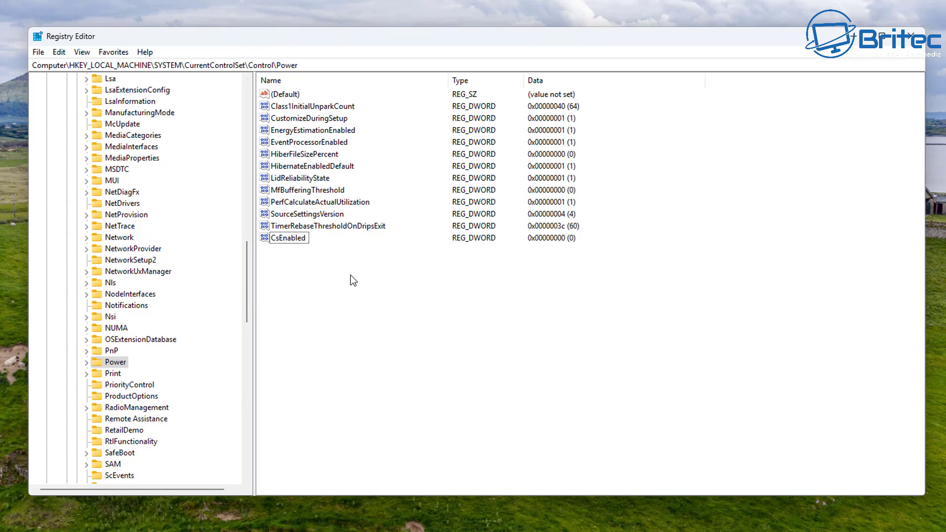
pyautogui.click(912, 36)
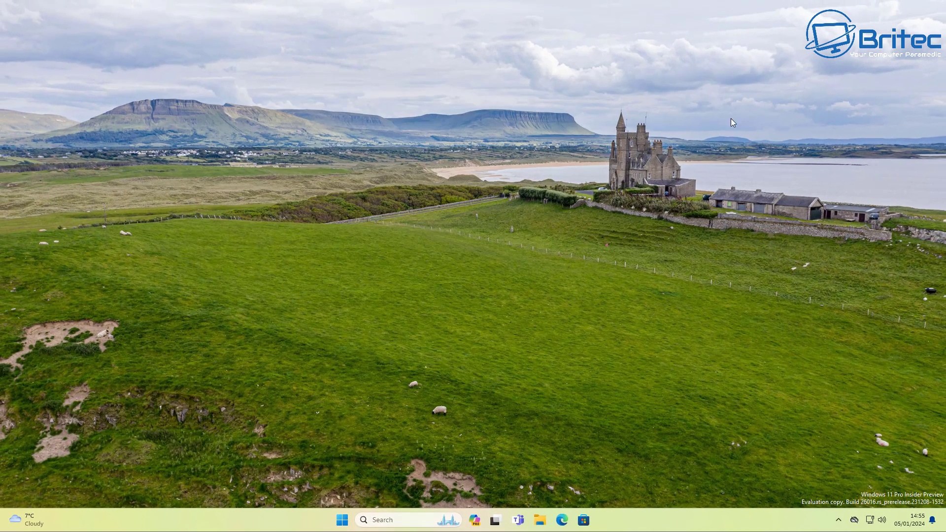
pyautogui.rightClick(352, 519)
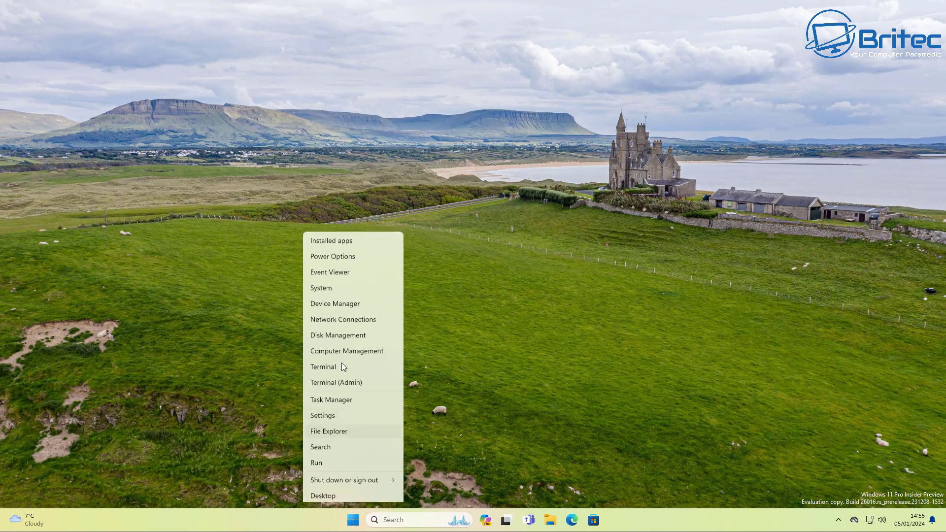
pyautogui.click(340, 301)
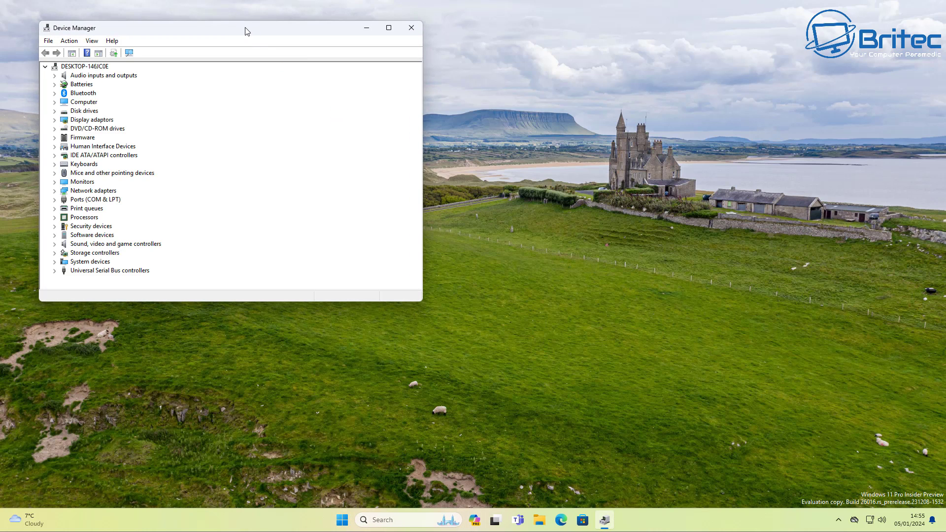
pyautogui.moveTo(247, 28); pyautogui.dragTo(459, 107)
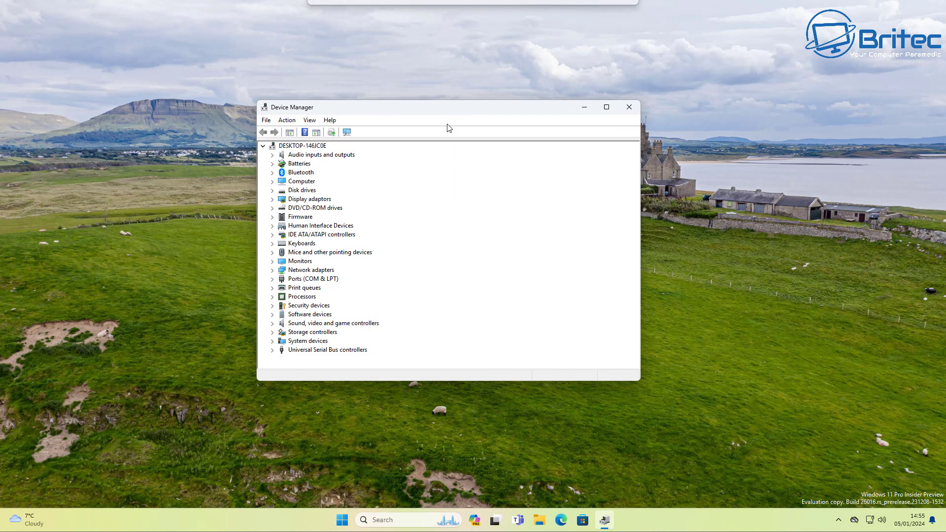
pyautogui.click(272, 349)
pyautogui.click(325, 359)
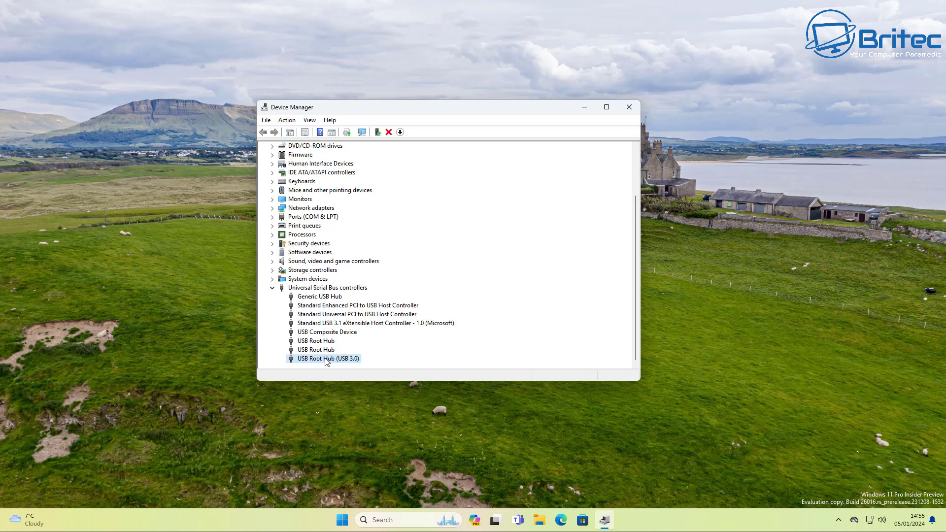
pyautogui.rightClick(325, 358)
pyautogui.click(354, 419)
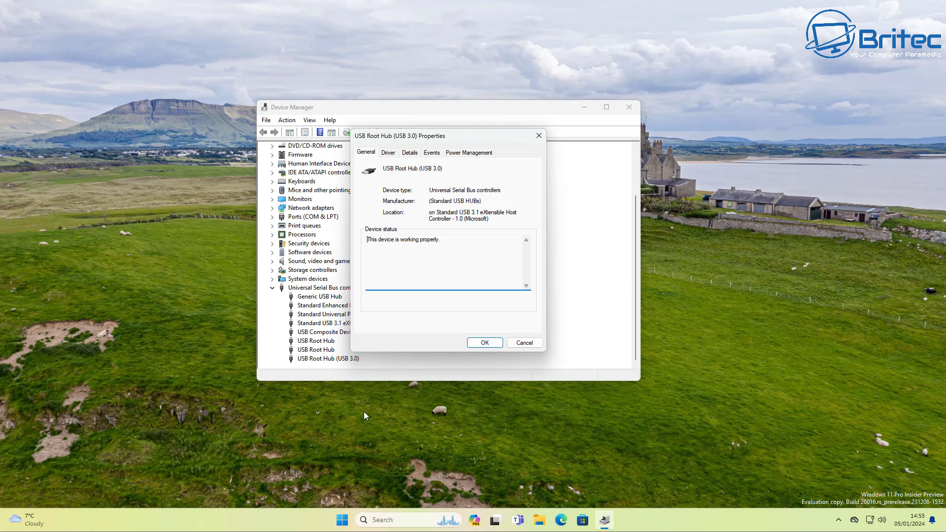
pyautogui.click(471, 154)
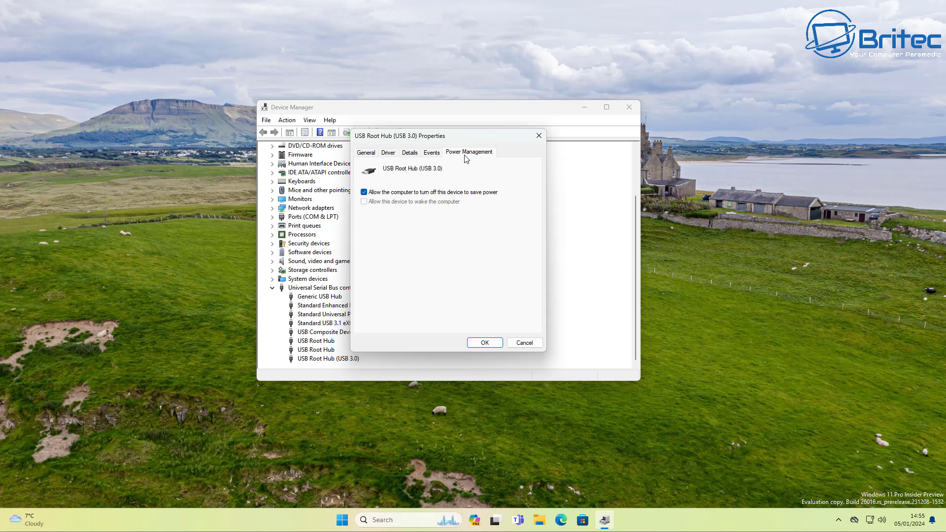
pyautogui.click(539, 138)
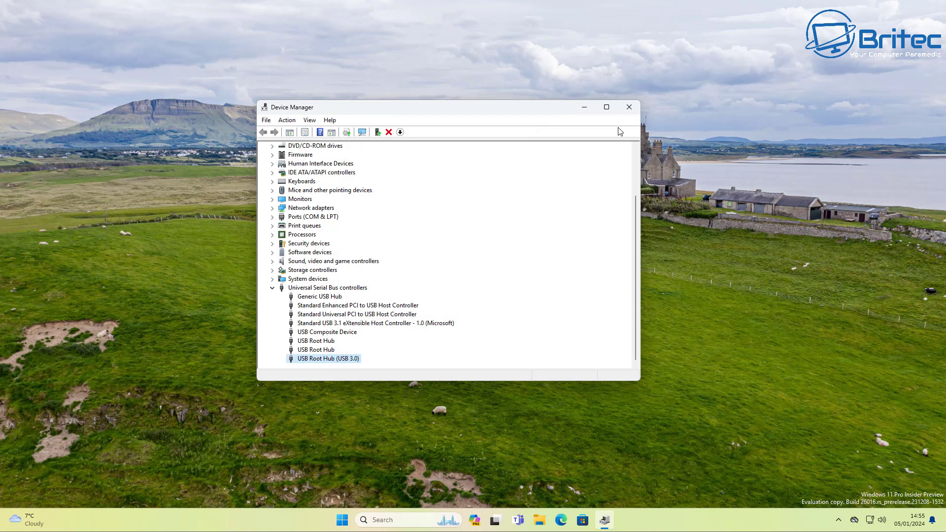
pyautogui.click(629, 107)
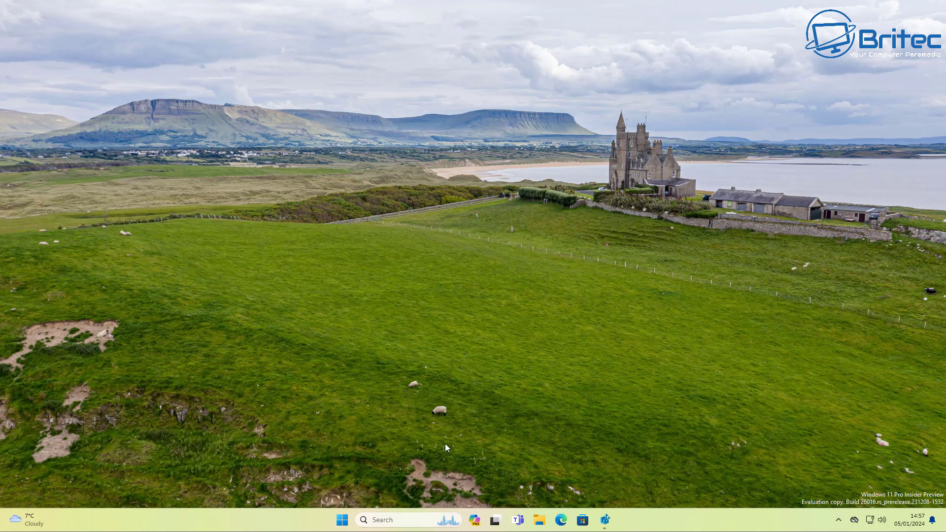
# - Launch Command Prompt as administrator from a cmd search
pyautogui.click(347, 523)
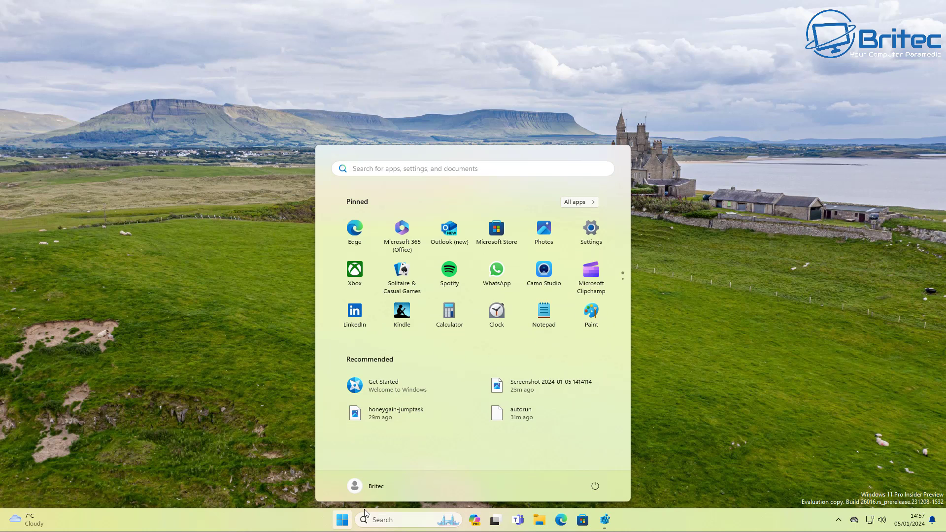
pyautogui.write('cmd')
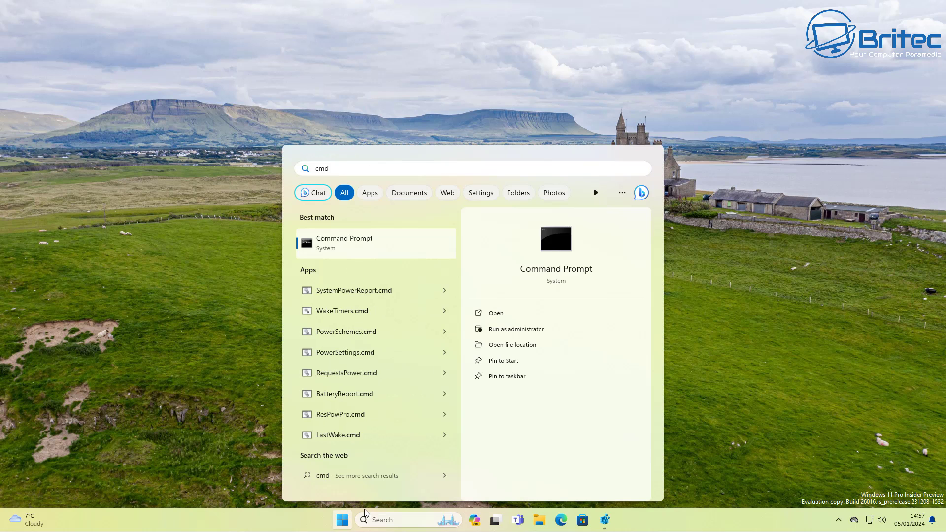
pyautogui.click(523, 329)
pyautogui.hotkey('alt', 'y')
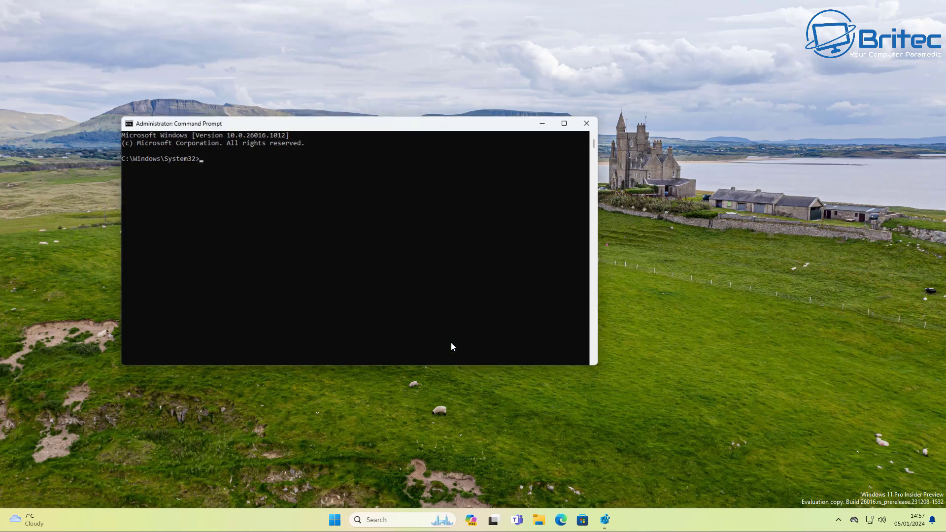
pyautogui.moveTo(281, 123); pyautogui.dragTo(404, 125)
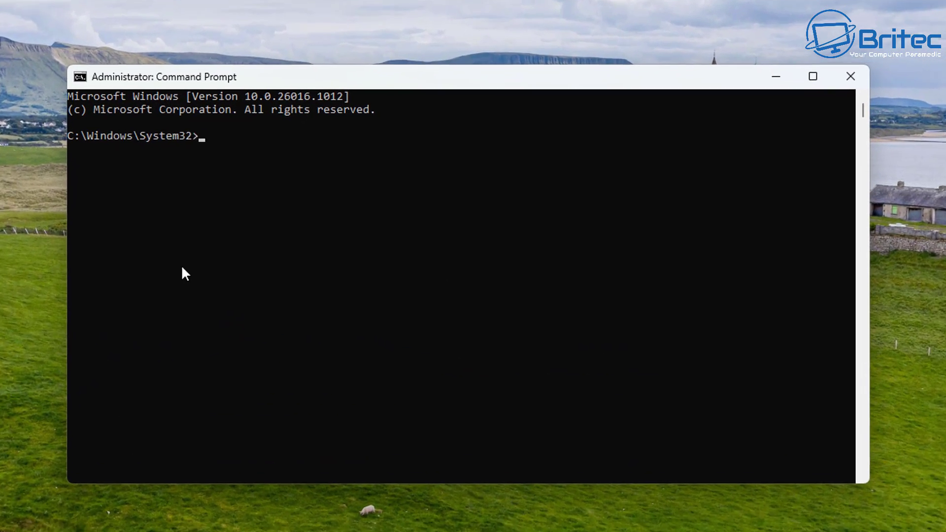
# - Run the pasted reg add command setting PlatformAoAcOverride to REG_DWORD 0, then minimise the window
pyautogui.write('reg add HKLM\\System\\CurrentControlSet\\Control\\Power /v PlatformAoAcOverride /t REG_DWORD /d 0')
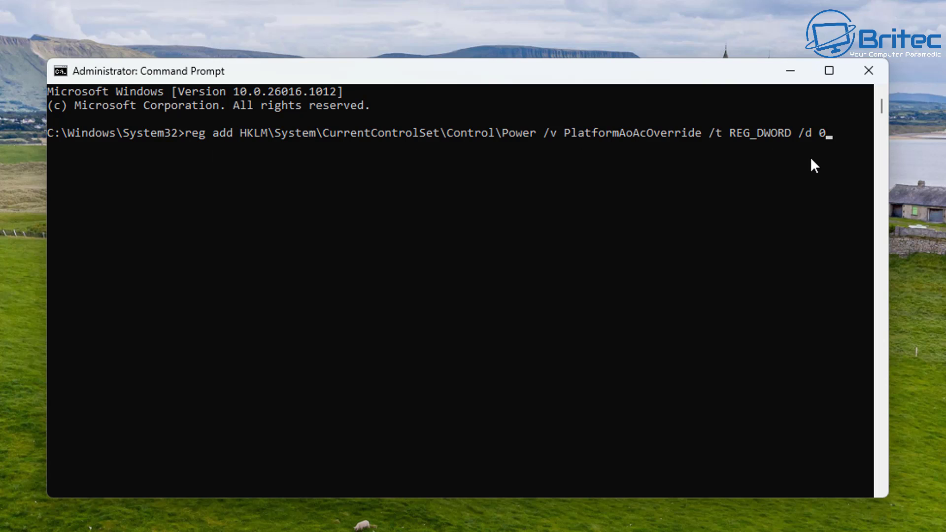
pyautogui.press('Return')
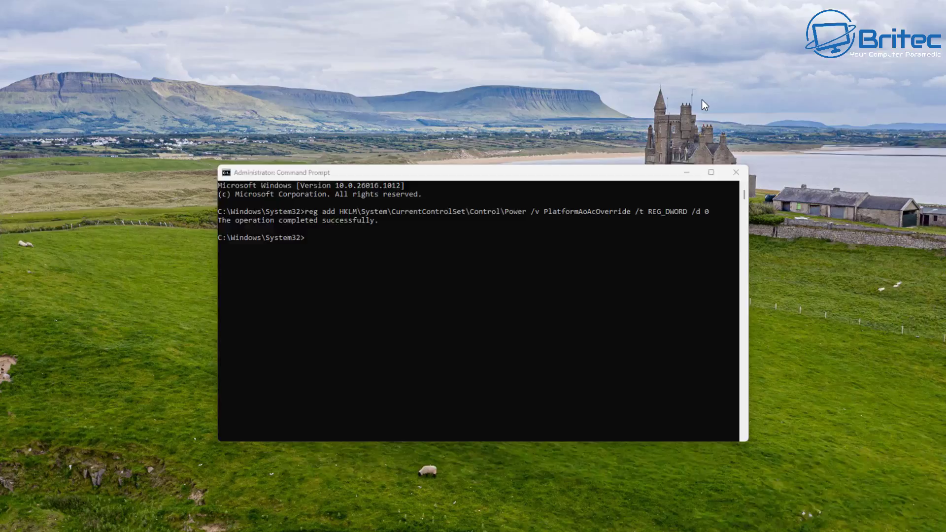
pyautogui.click(787, 72)
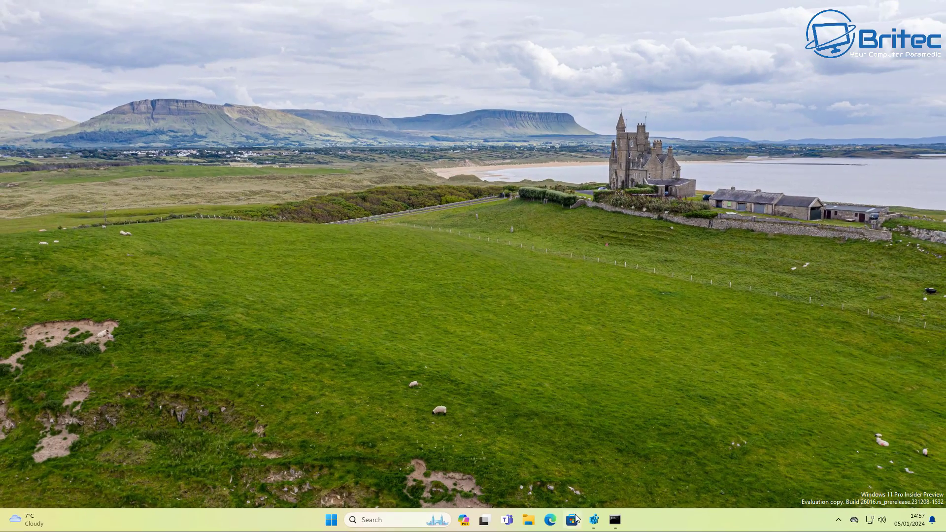
# - Restore Registry Editor and refresh the Power key so PlatformAoAcOverride appears
pyautogui.click(594, 520)
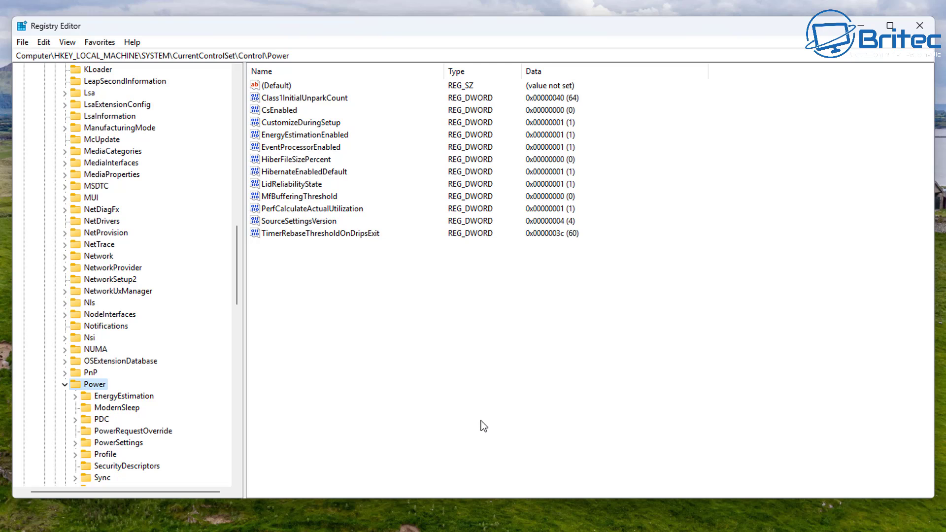
pyautogui.rightClick(356, 336)
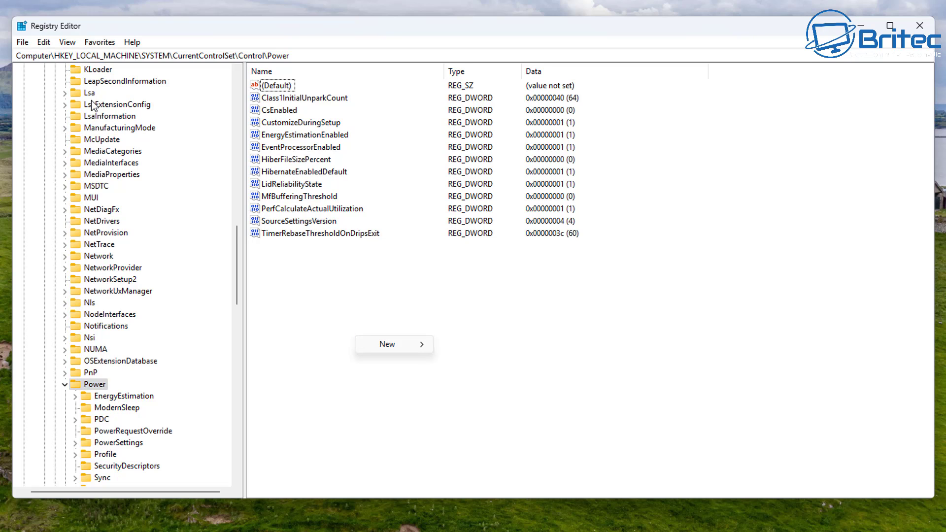
pyautogui.click(61, 43)
pyautogui.click(44, 42)
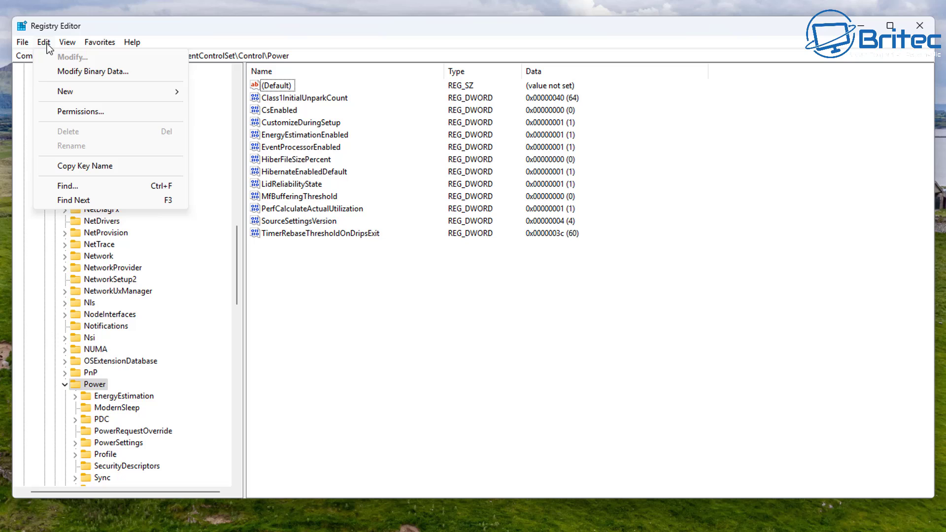
pyautogui.moveTo(67, 43)
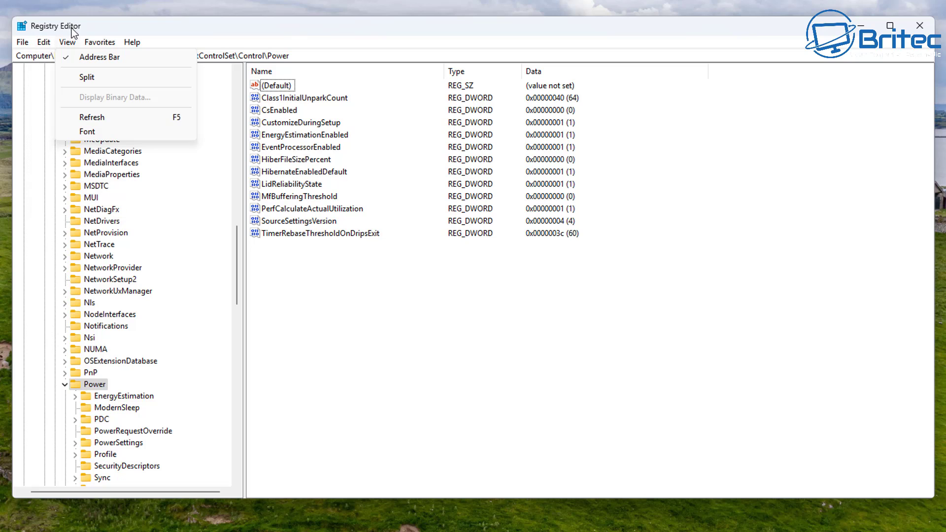
pyautogui.click(87, 118)
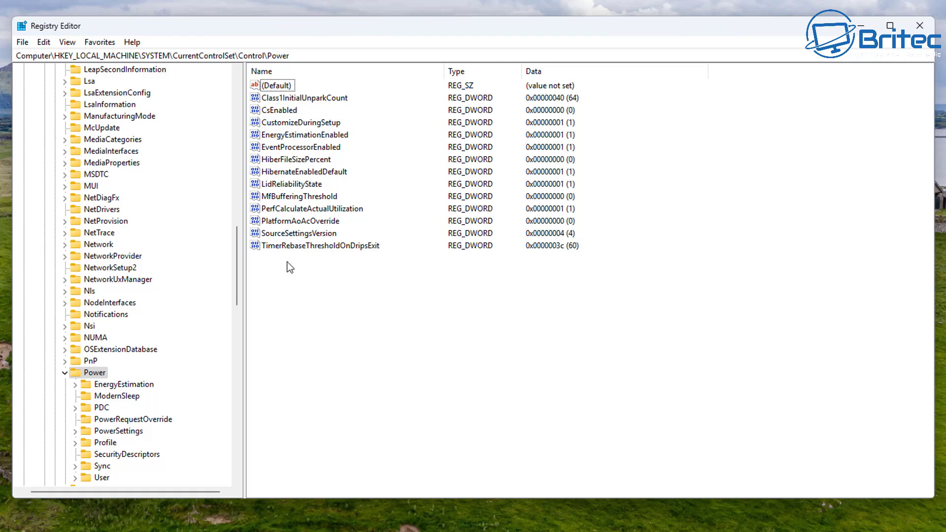
# - Inspect PlatformAoAcOverride's data of 0 and cancel without changes
pyautogui.click(291, 221)
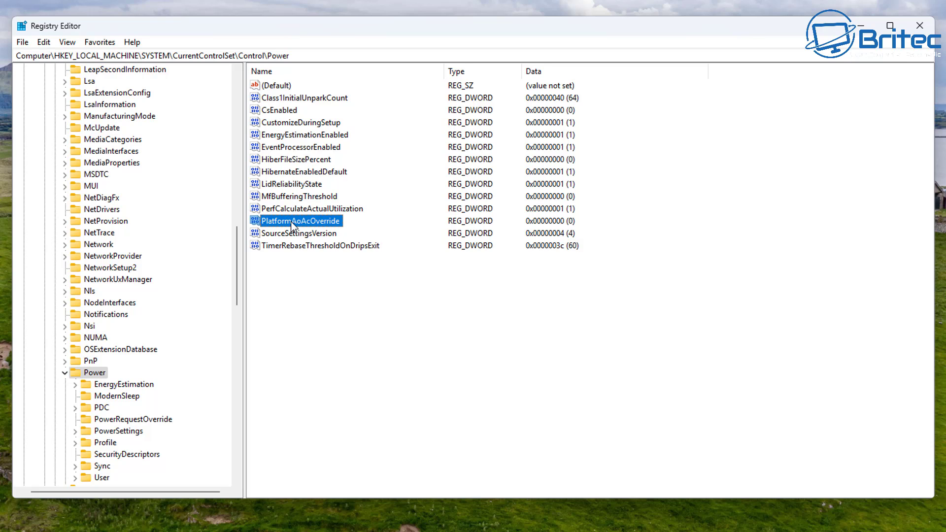
pyautogui.doubleClick(291, 221)
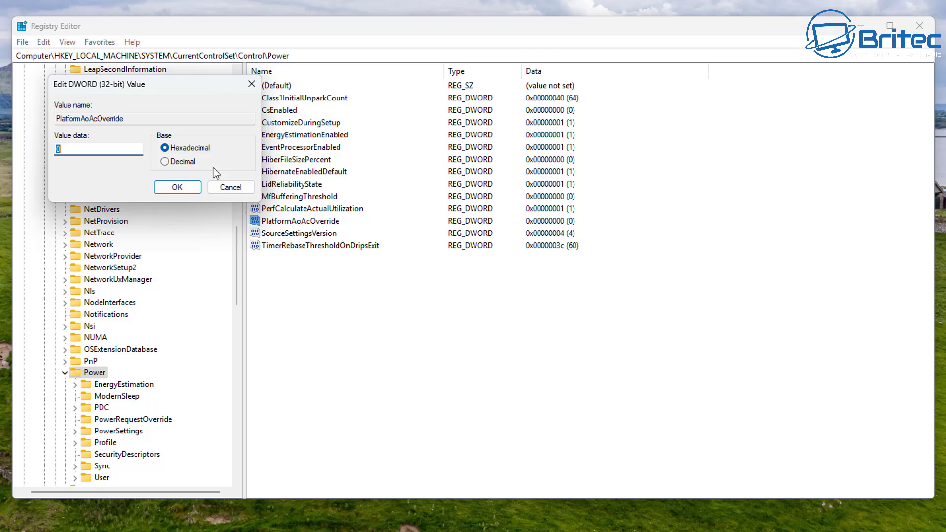
pyautogui.click(230, 188)
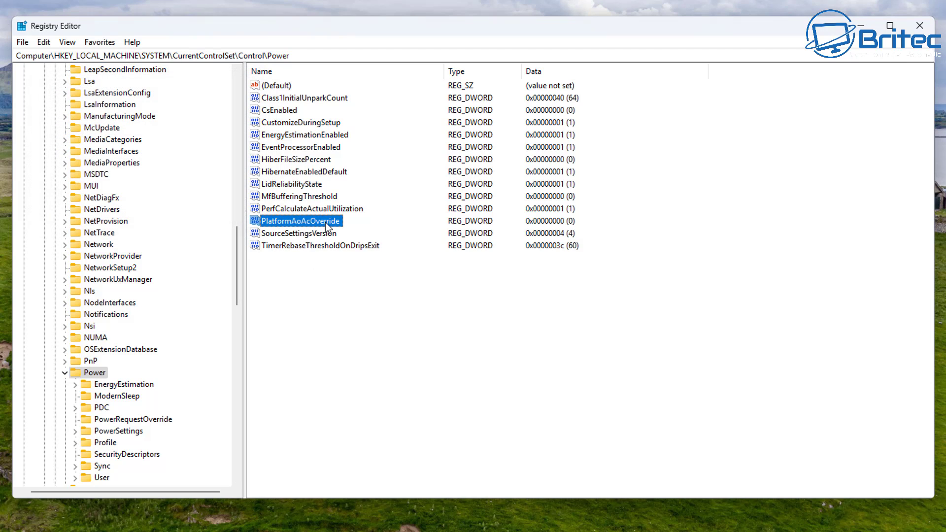
pyautogui.click(270, 330)
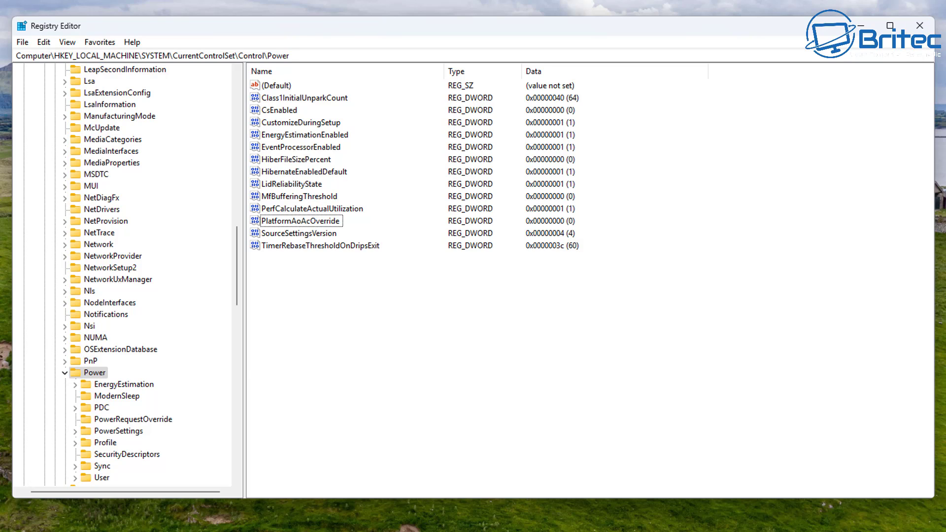
# - Select PlatformAoAcOverride and bring up its context menu
pyautogui.click(311, 220)
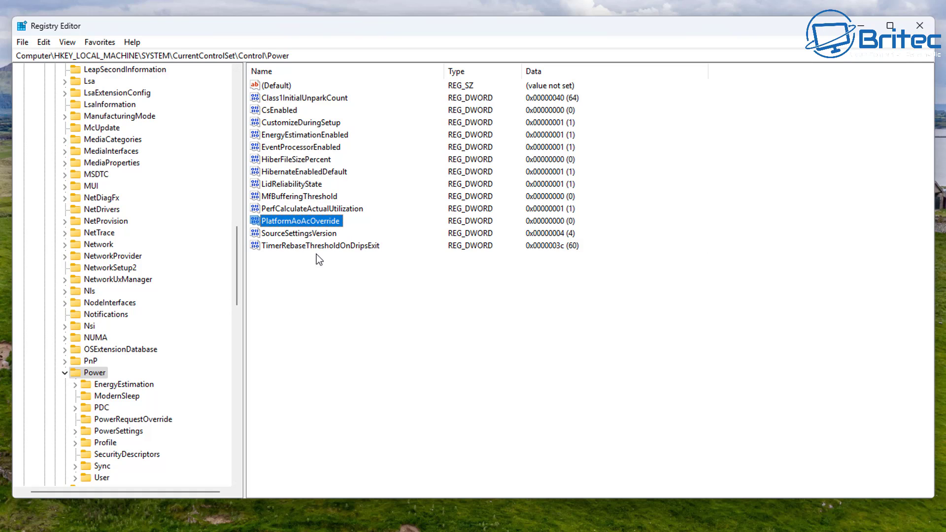
pyautogui.rightClick(324, 221)
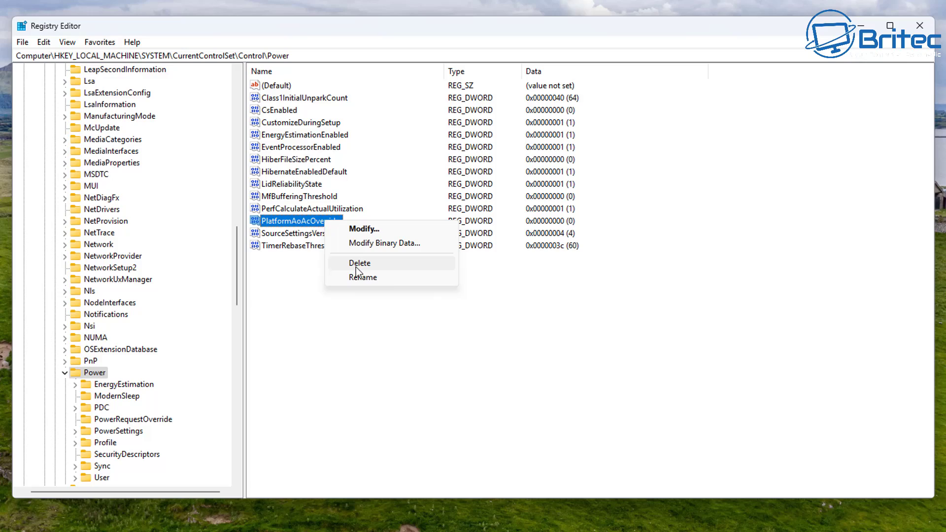